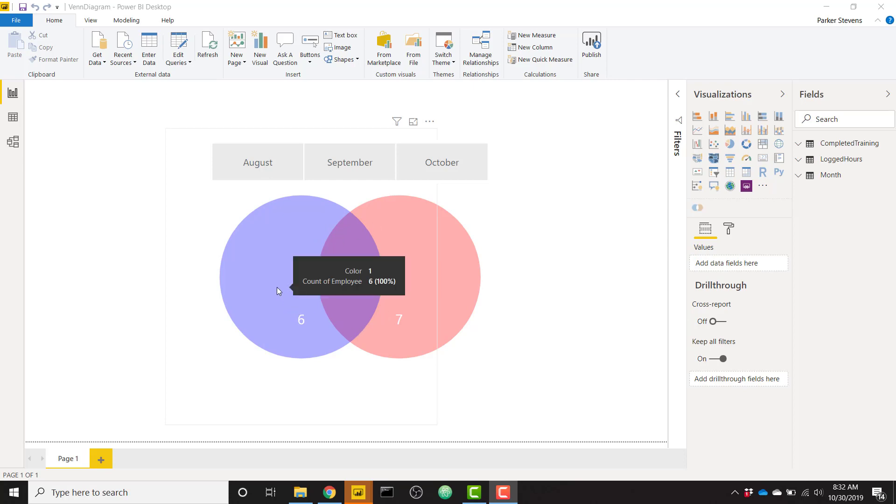
Pick August in the month slicer, then add September and October to filter the Venn counts.
mouse_move(472, 260)
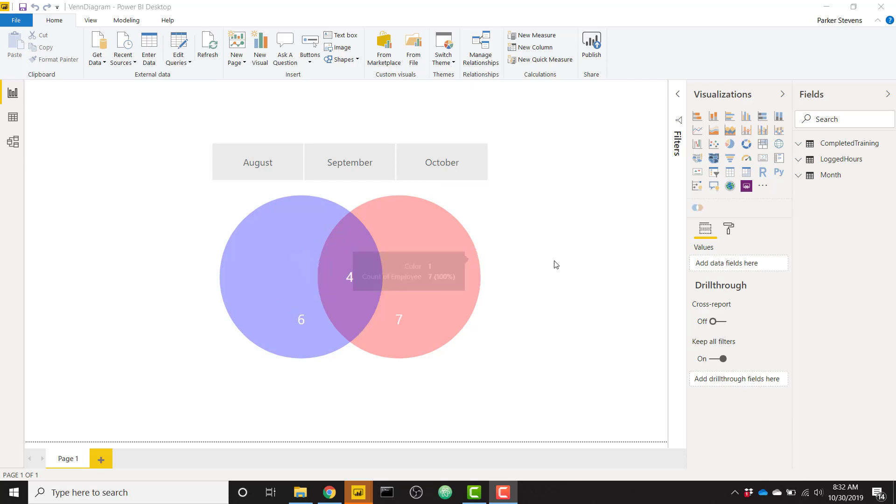
click(278, 163)
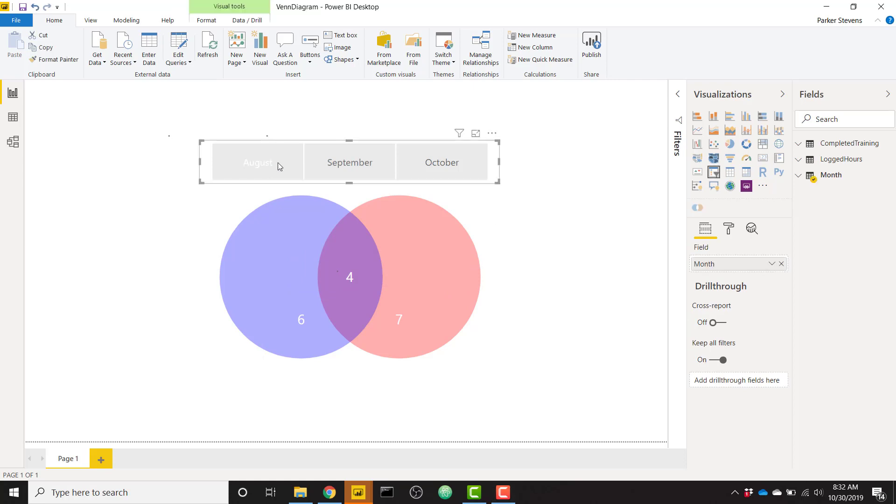
ctrl+click(335, 169)
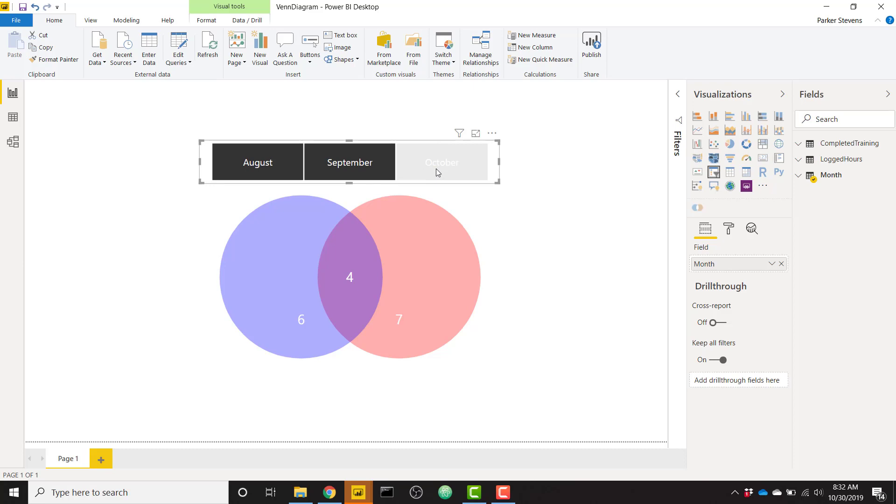
click(275, 166)
click(275, 166)
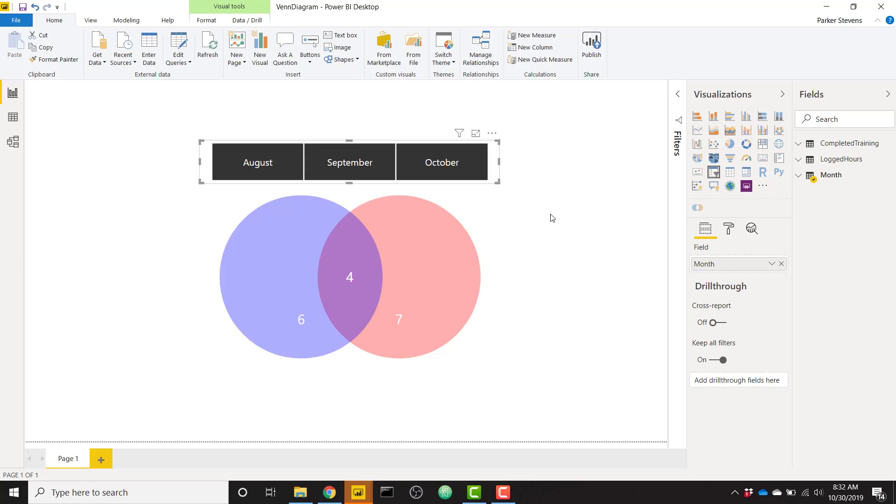
Switch to the VennDiagram - Demo file and browse the CompletedTraining and LoggedHours tables in Data view.
click(362, 492)
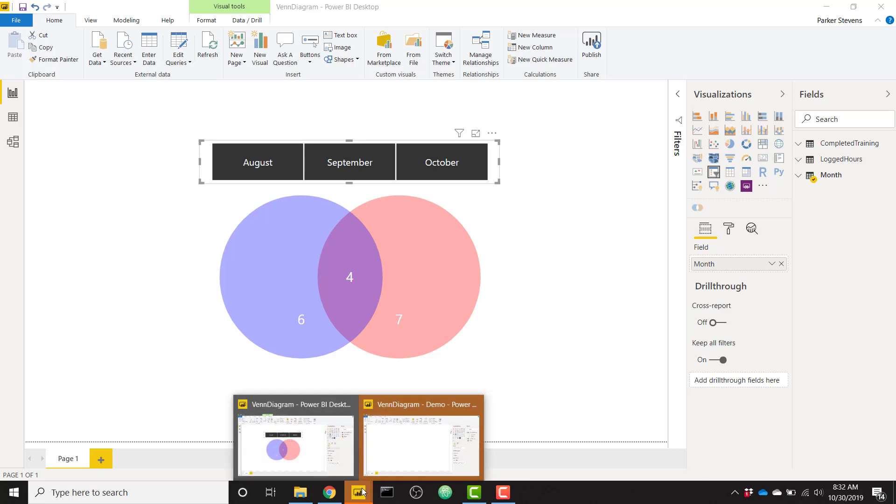
click(427, 444)
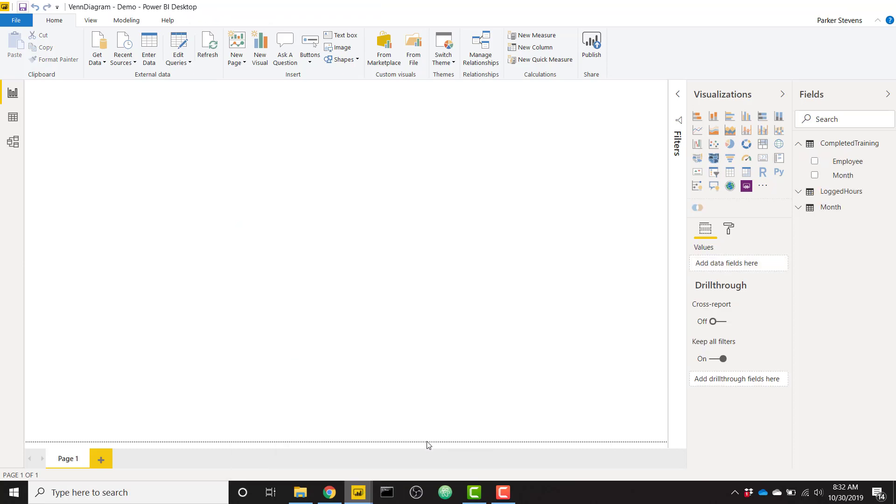
click(17, 122)
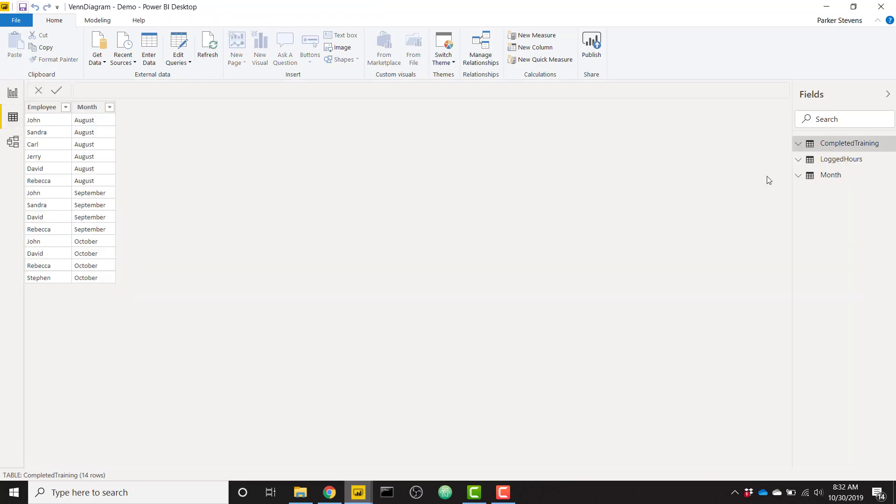
click(848, 149)
click(861, 161)
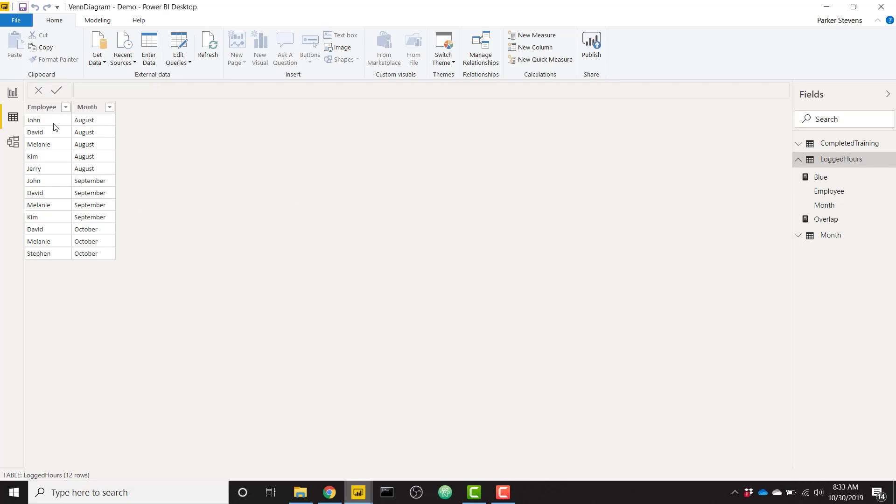
Review the LoggedHours Employee column, CompletedTraining and Month rows, and the Model view relationships.
click(59, 221)
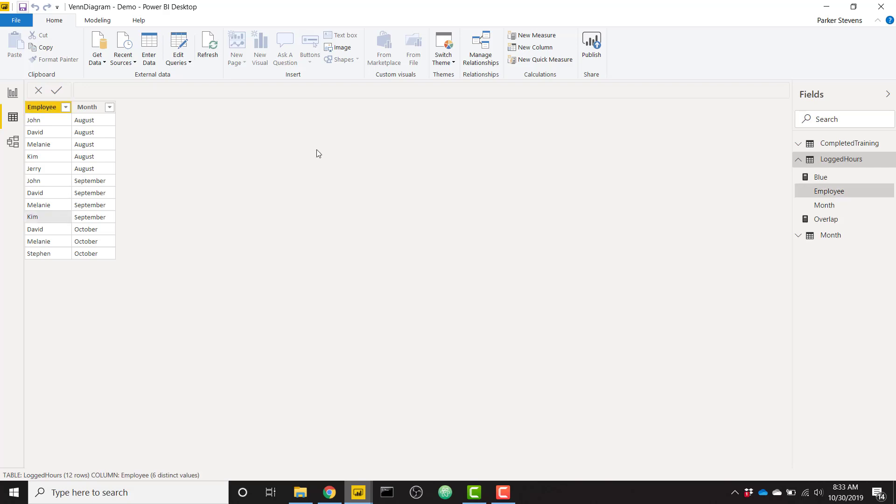
click(848, 146)
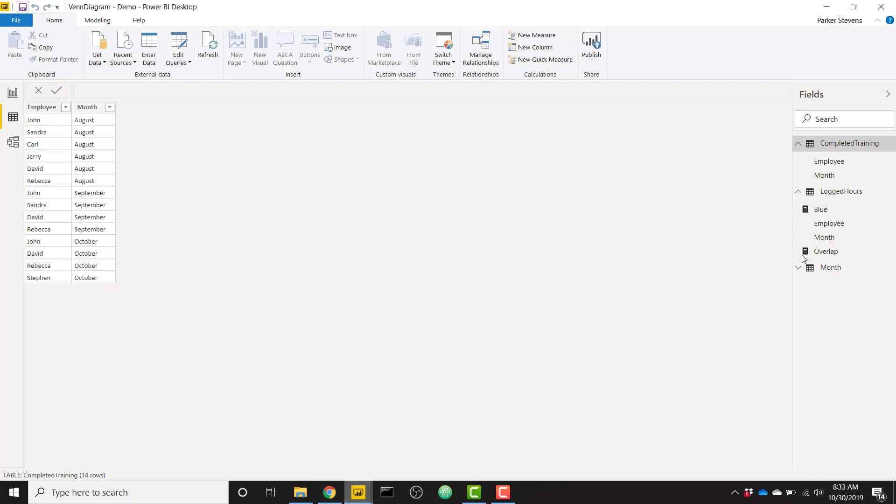
click(832, 271)
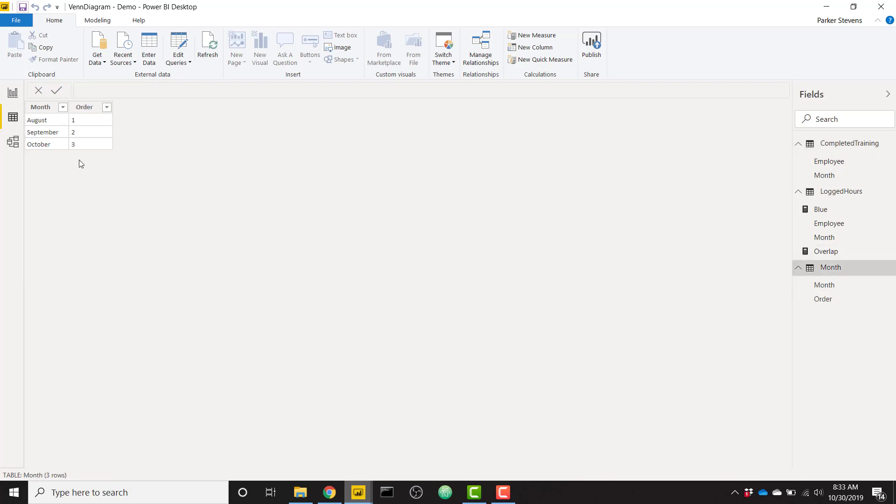
click(14, 143)
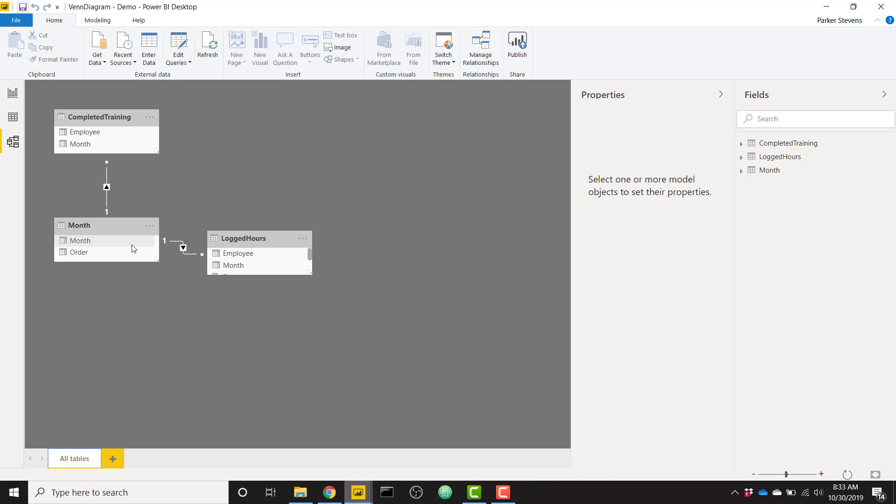
click(12, 103)
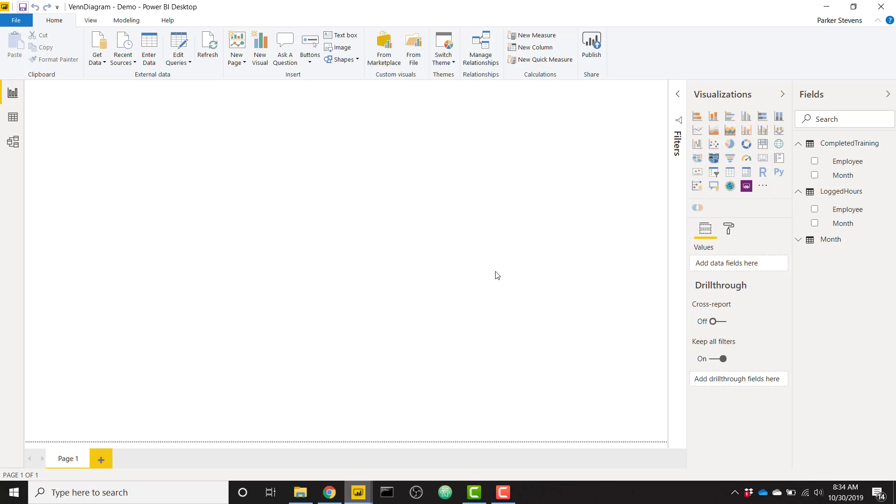
Insert a pie chart and enlarge it near the page centre.
click(727, 149)
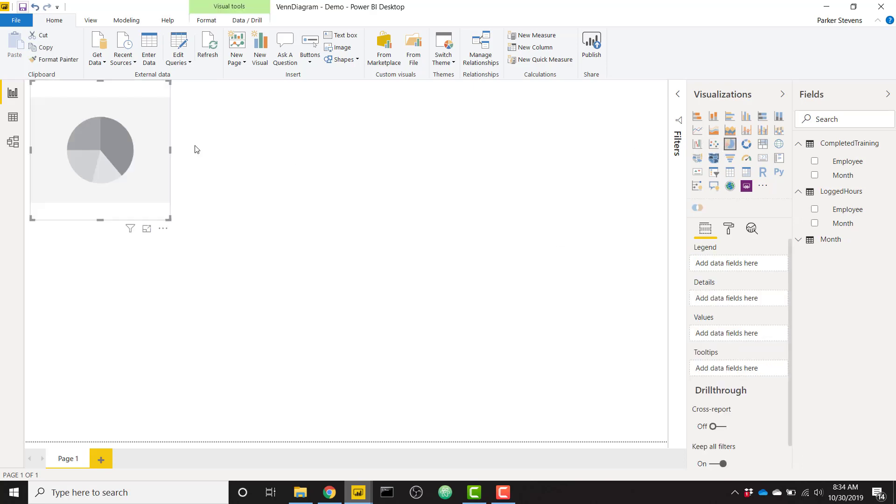
drag(140, 136, 228, 178)
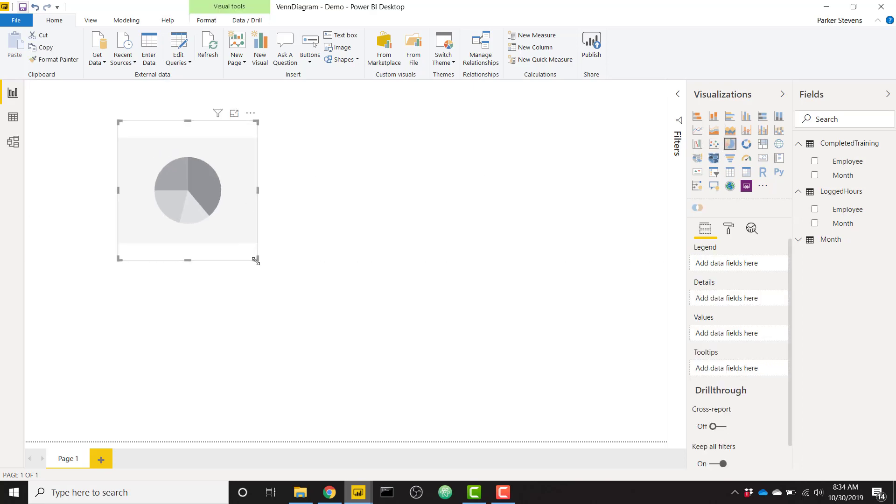
drag(257, 259, 359, 360)
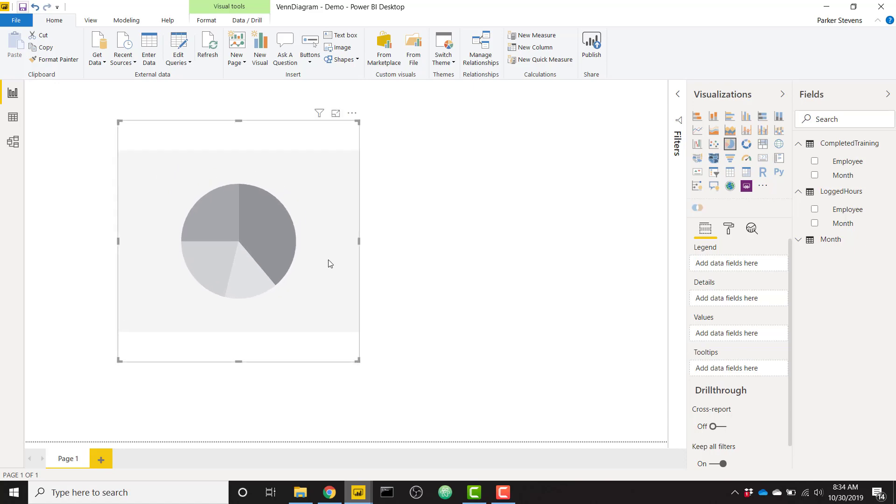
drag(328, 265, 391, 276)
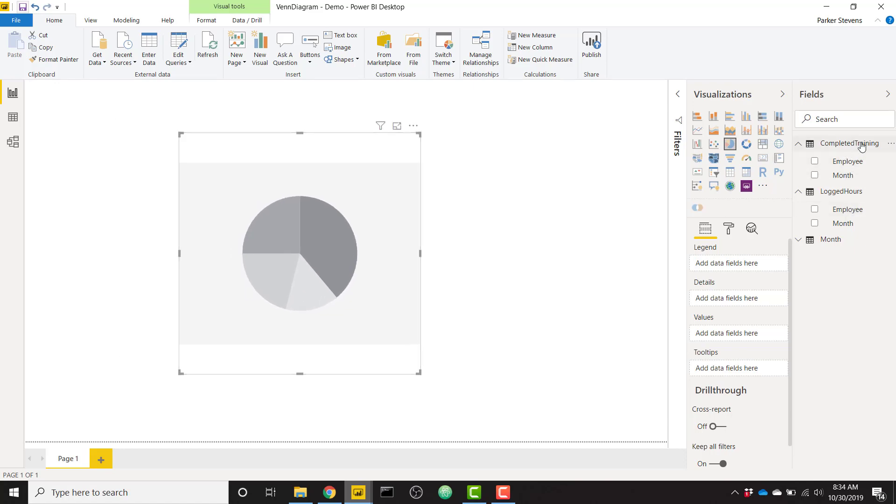
Make the pie show Count (Distinct) of CompletedTraining Employee.
drag(852, 165, 744, 338)
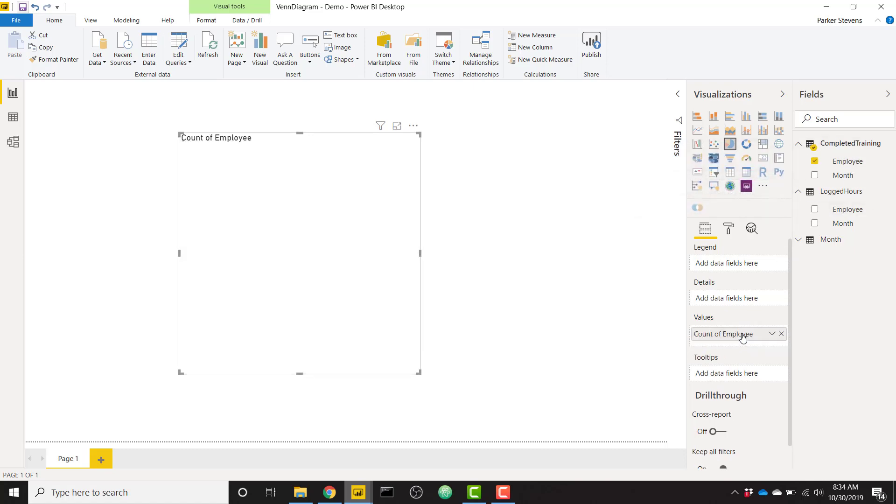
click(774, 334)
click(801, 390)
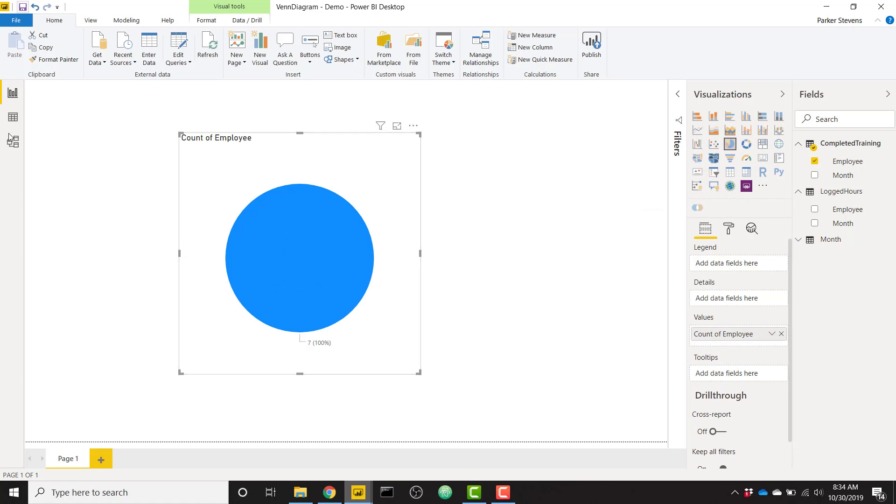
Check the Month and CompletedTraining table data, then return to the report.
click(20, 120)
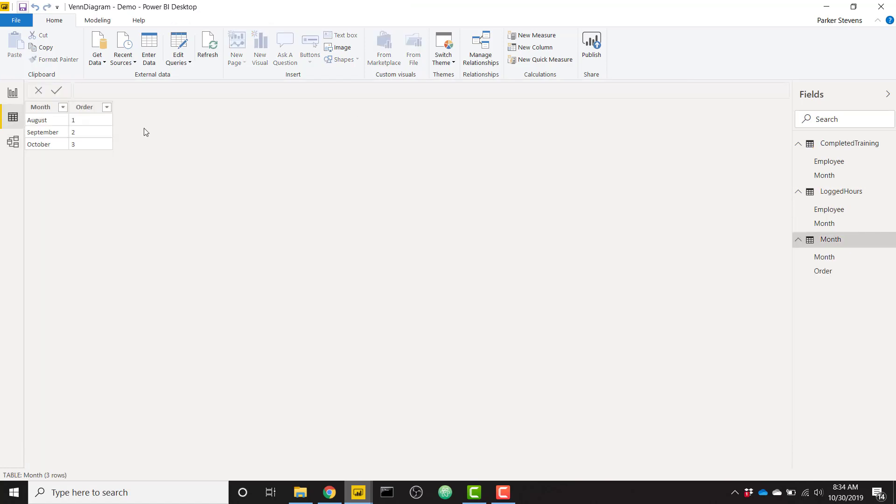
click(843, 144)
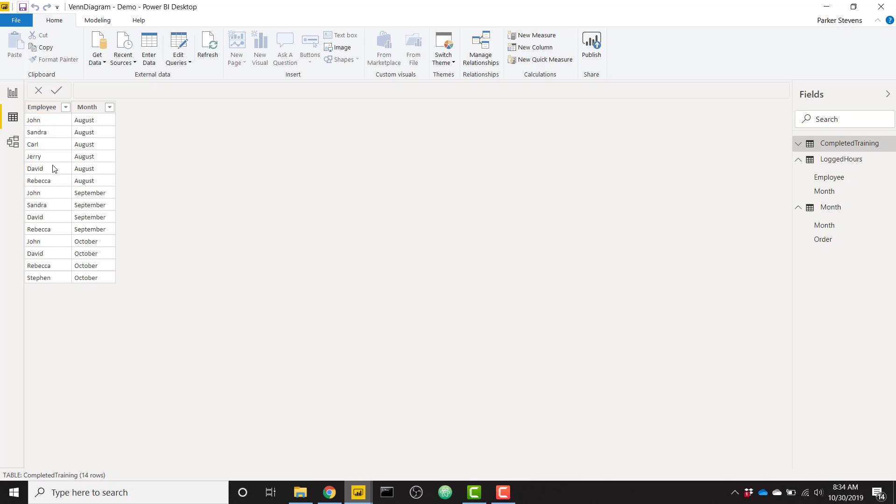
click(13, 93)
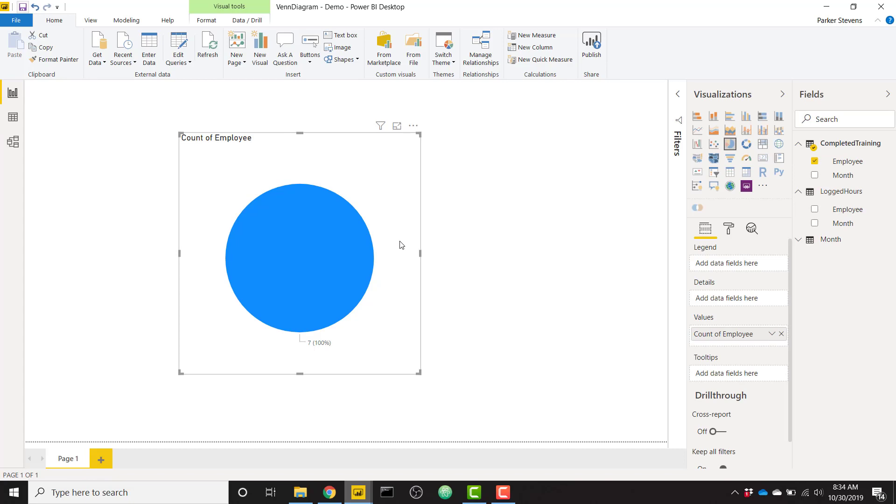
Hide the pie chart's title and set detail labels to show only the data value.
click(729, 236)
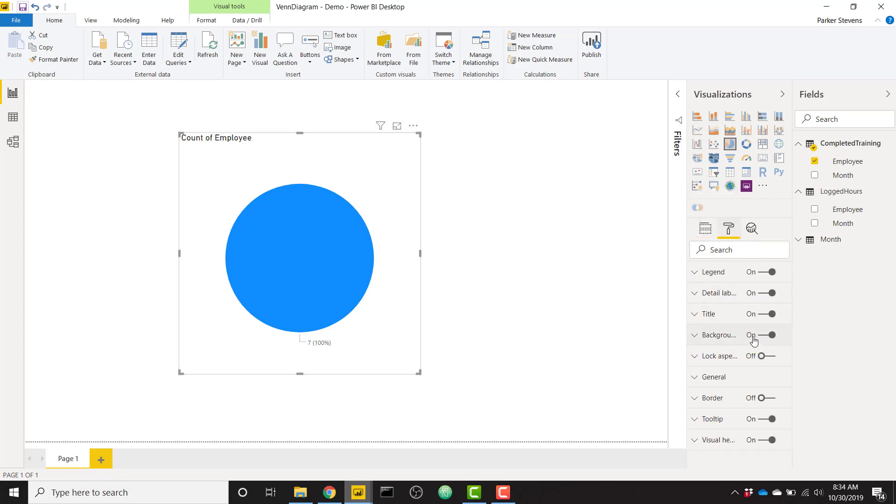
click(773, 315)
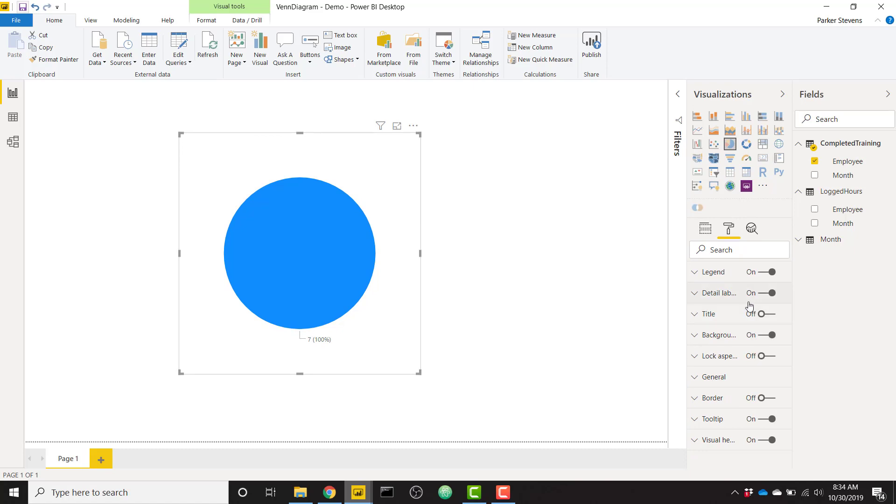
click(716, 303)
click(742, 328)
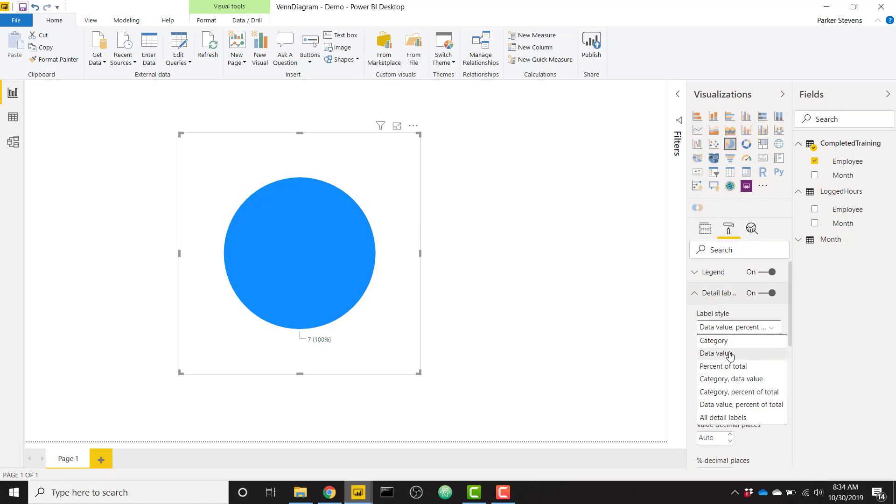
click(731, 355)
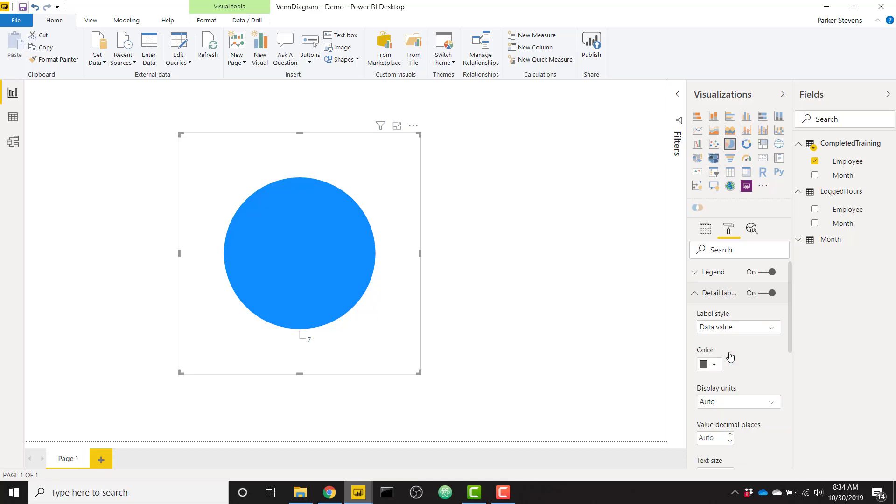
Place the count label inside at 24 pt and nudge the visual slightly left and up.
scroll(744, 358, down, 5)
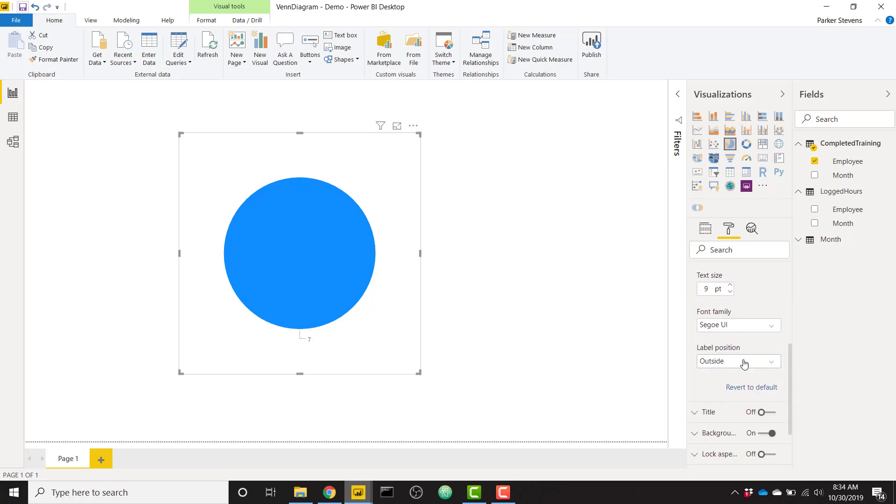
click(742, 362)
click(730, 387)
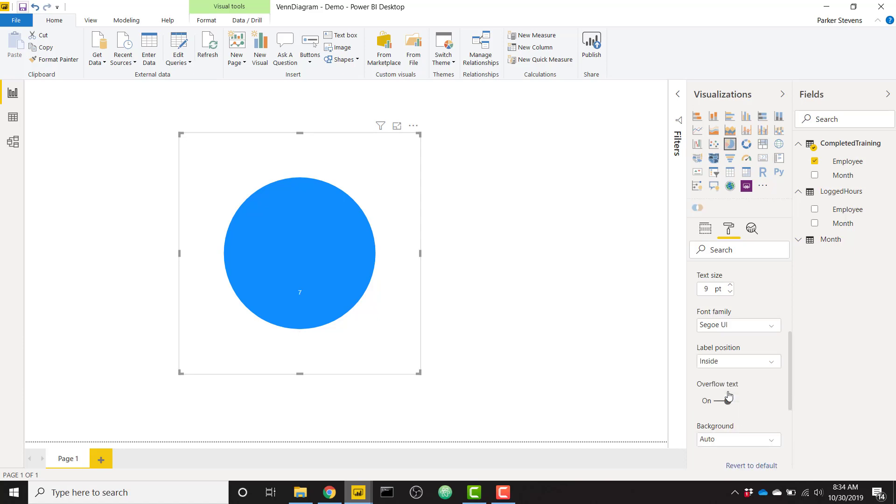
click(730, 286)
click(730, 286)
click(730, 285)
click(730, 286)
click(730, 285)
click(730, 285)
click(729, 285)
click(730, 285)
click(730, 286)
drag(416, 230, 352, 159)
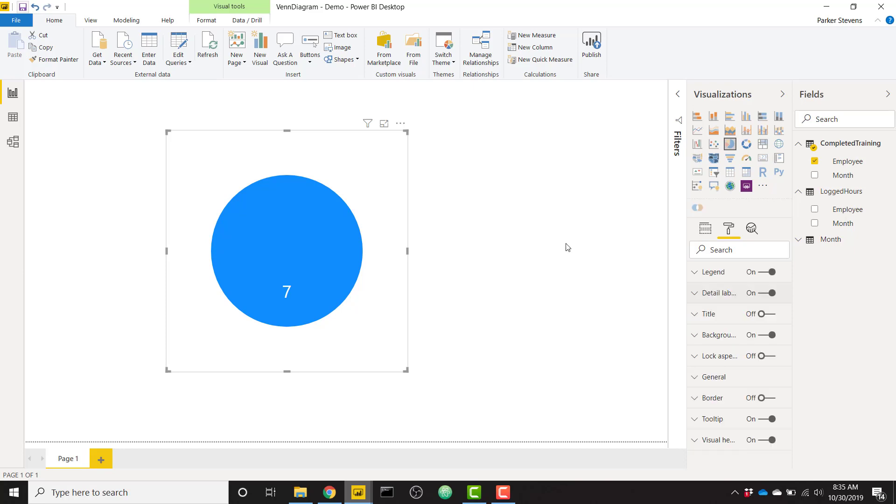
mouse_move(344, 303)
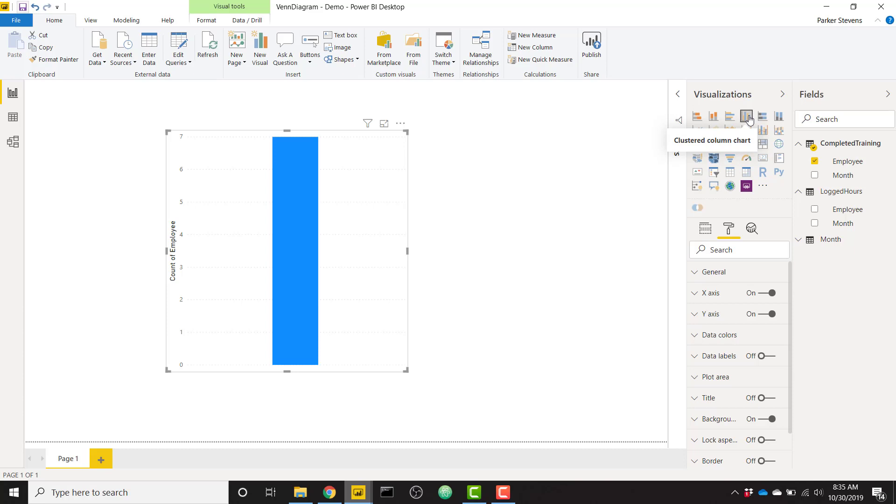
Expand Data colors and close the Count of Employee colour picker unchanged.
click(734, 340)
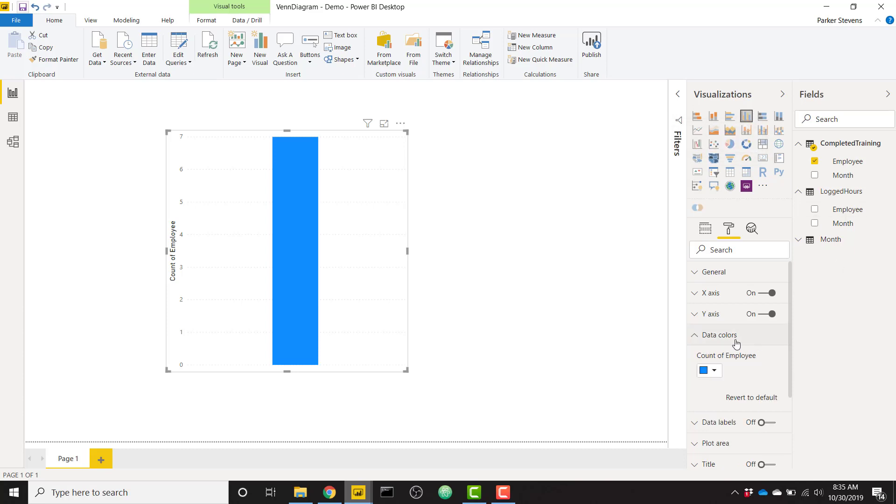
scroll(763, 371, down, 1)
click(710, 353)
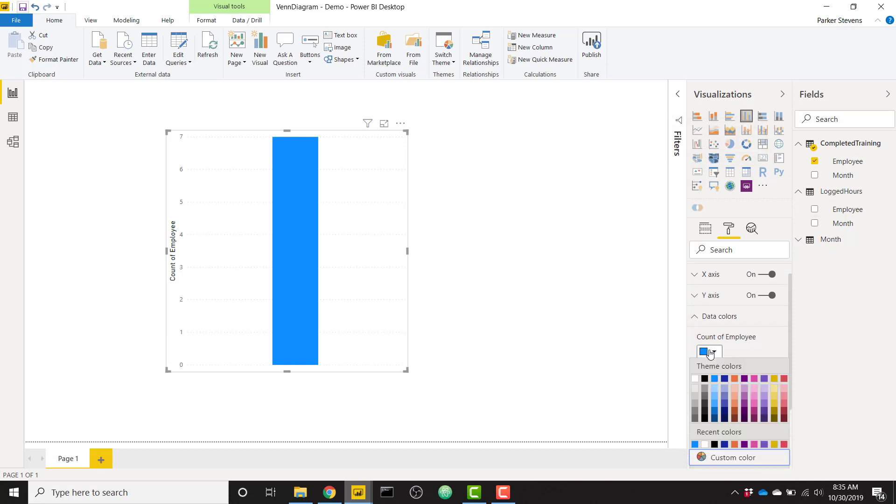
click(792, 327)
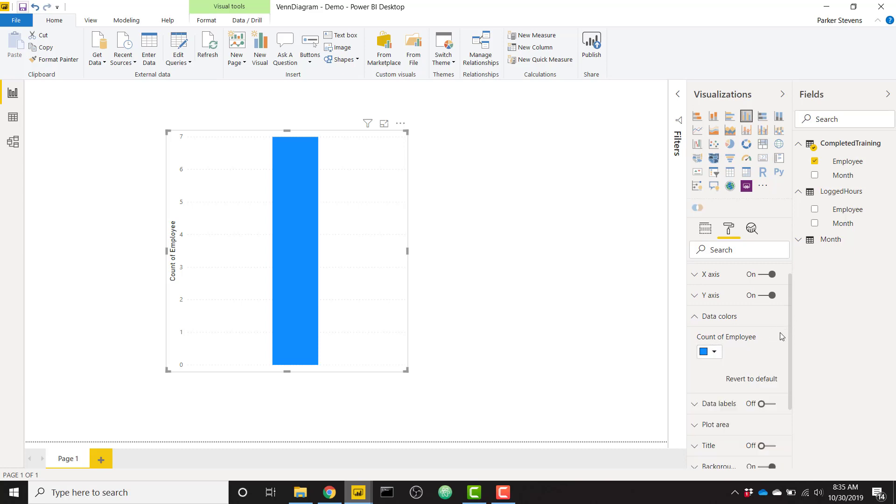
Put CompletedTraining Employee on the axis, giving seven bars of count 1.
click(711, 238)
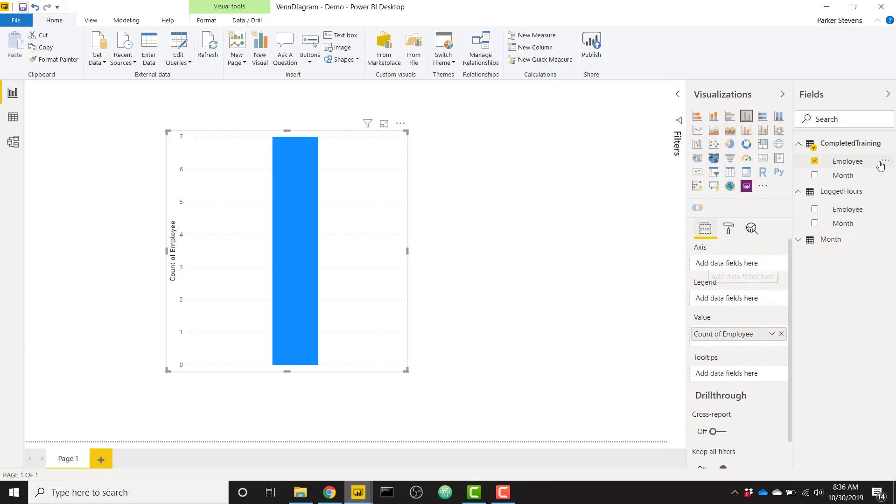
drag(860, 166, 749, 263)
mouse_move(366, 240)
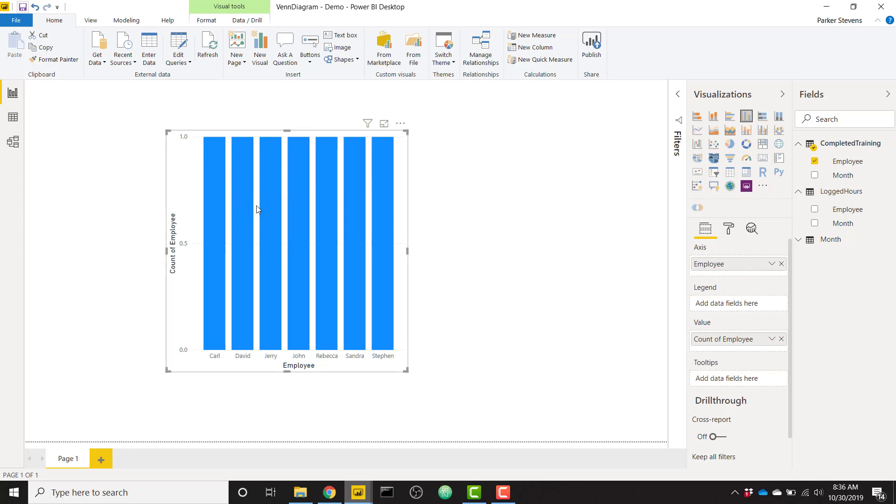
Add a calculated column SameValue = 1 to CompletedTraining and check it in Data view.
right_click(843, 145)
click(841, 173)
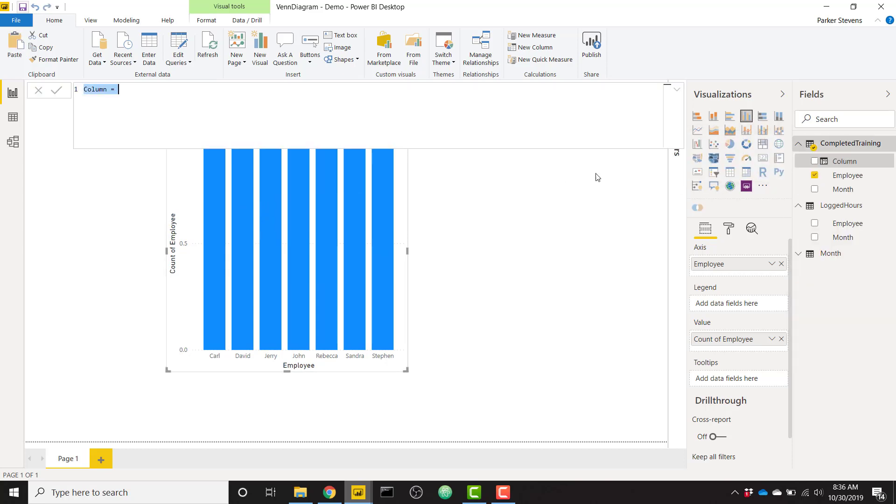
text(Same)
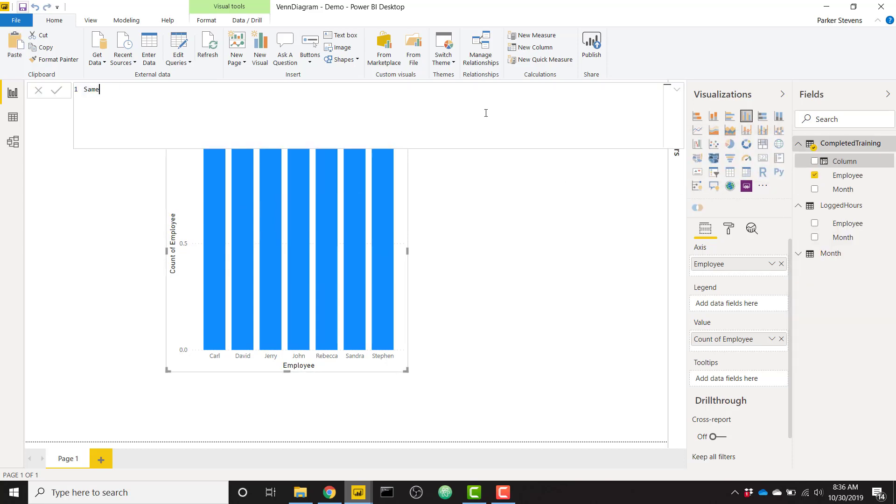
text(Value = 1)
key(Return)
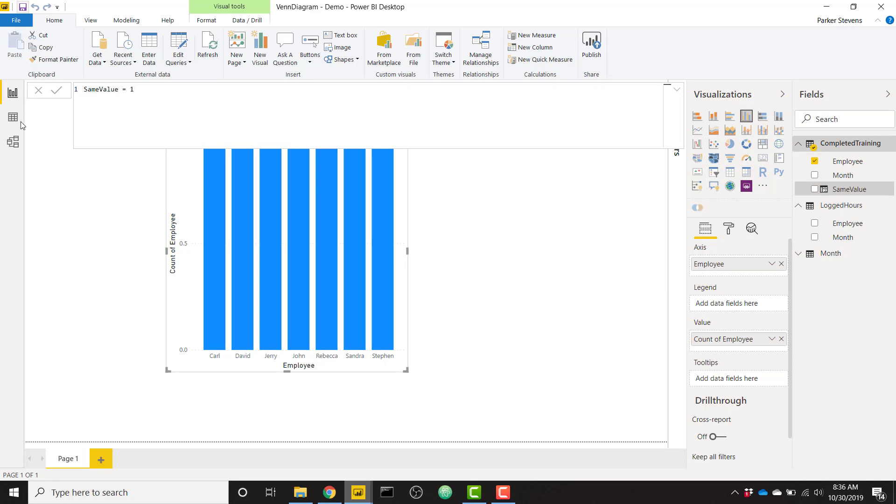
click(12, 117)
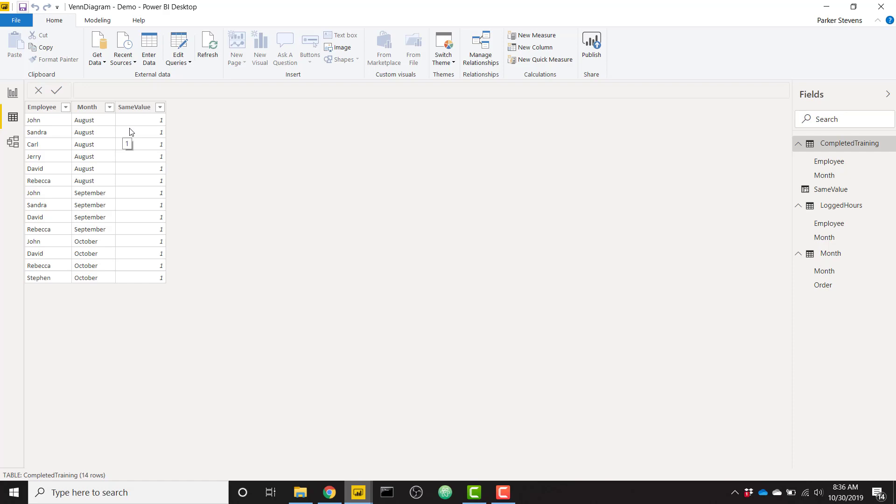
click(13, 93)
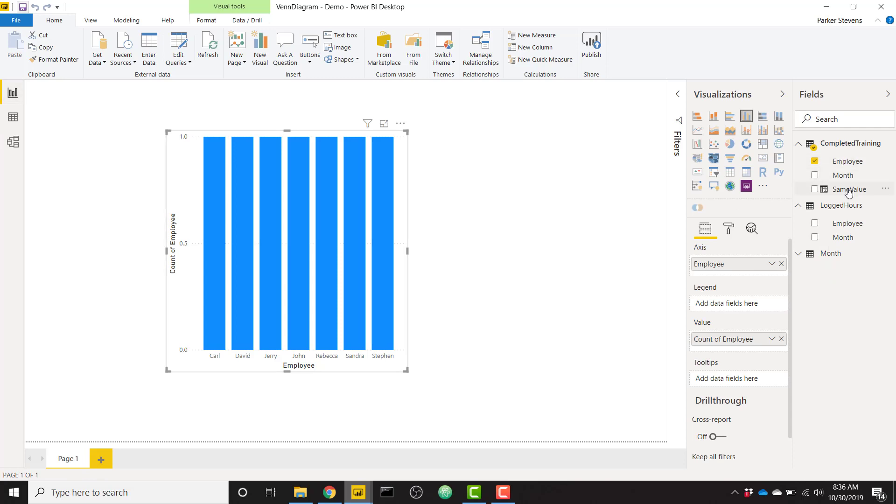
Replace Employee with SameValue on the axis and bring up the default data colour options.
drag(849, 191, 737, 278)
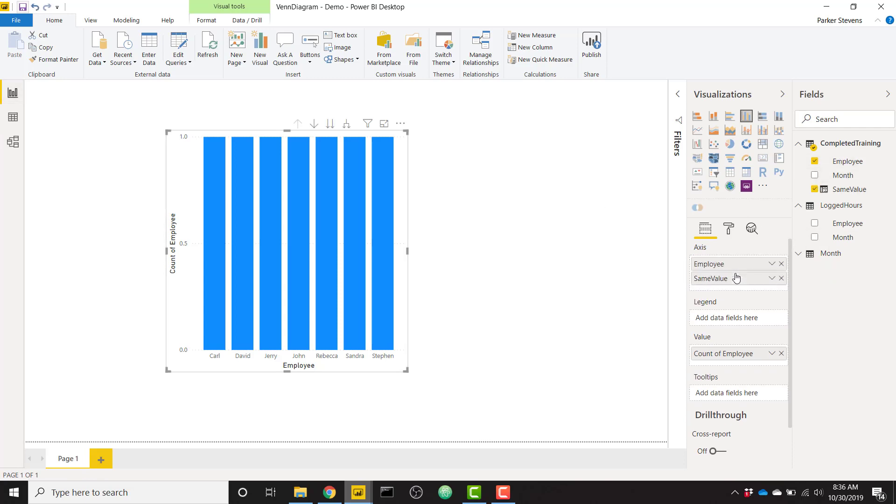
click(781, 264)
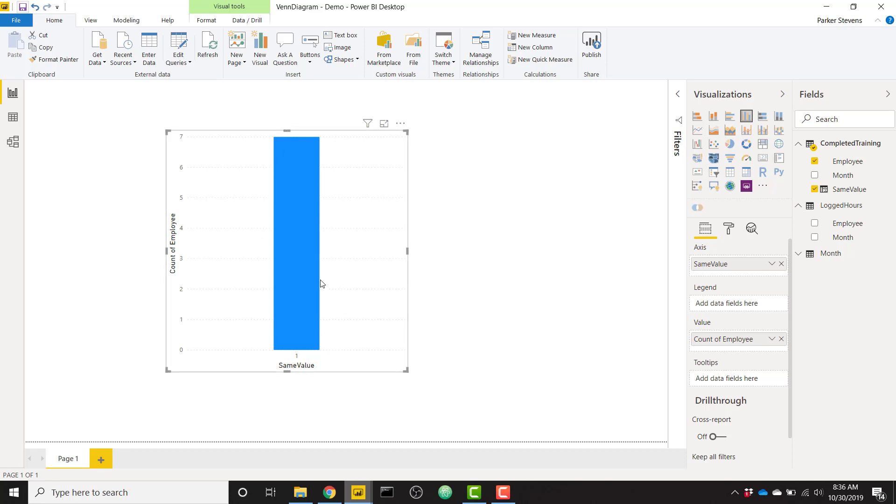
click(729, 229)
click(742, 335)
click(778, 306)
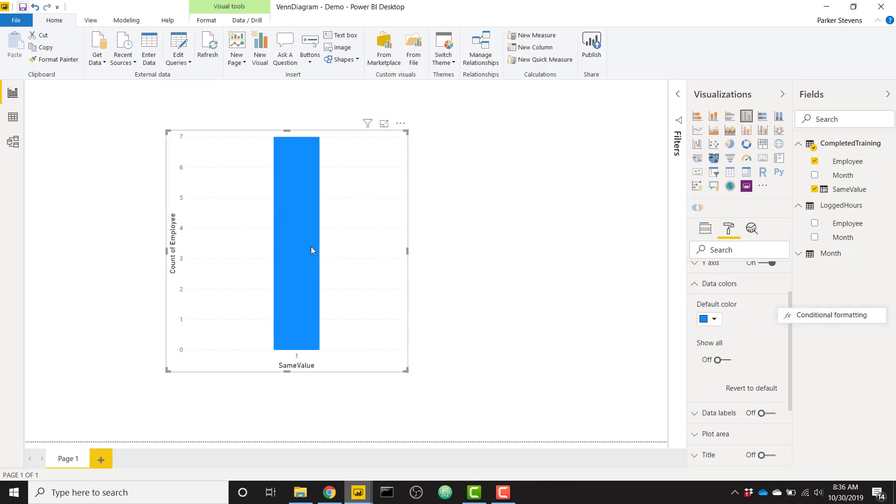
Close the default colour and conditional formatting options without changes.
click(768, 330)
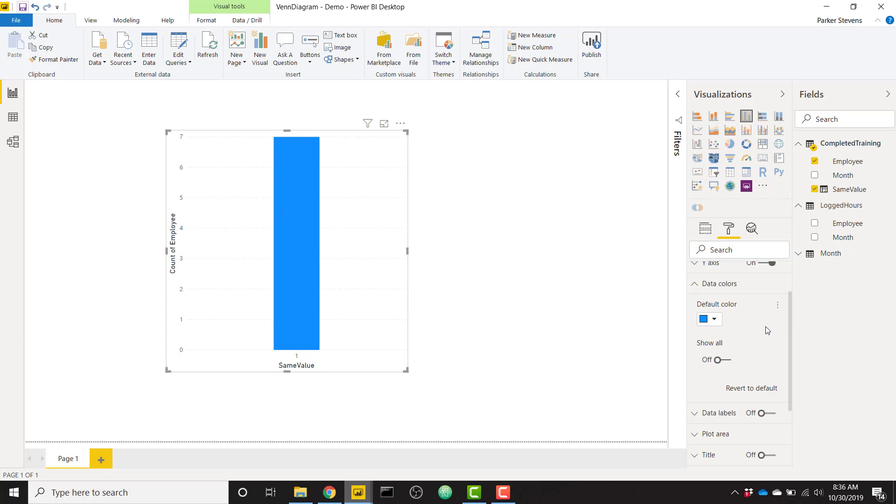
click(715, 320)
click(715, 321)
Create a CompletedTraining measure Blue = "#0000FF50".
right_click(843, 148)
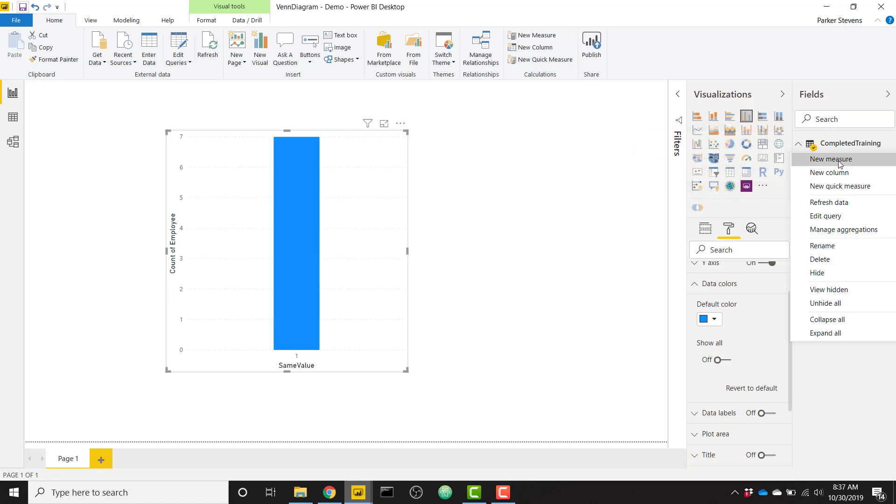
click(841, 163)
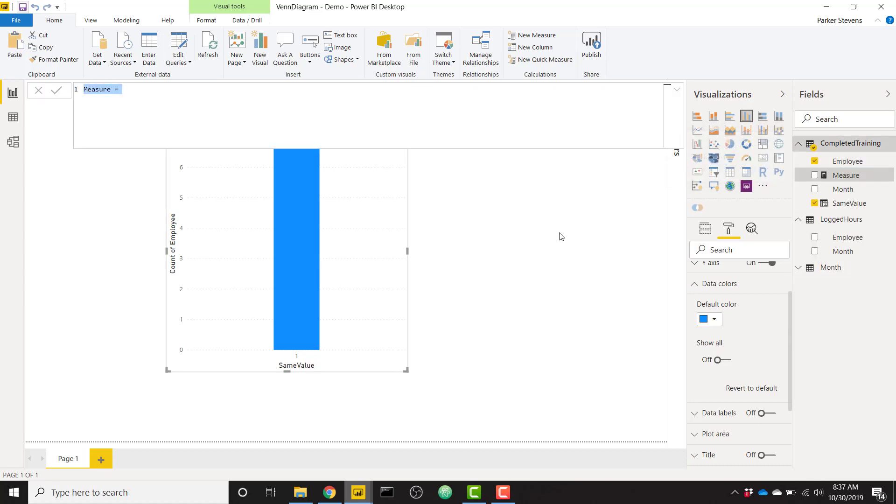
text(Blue = "#)
text(0000FF)
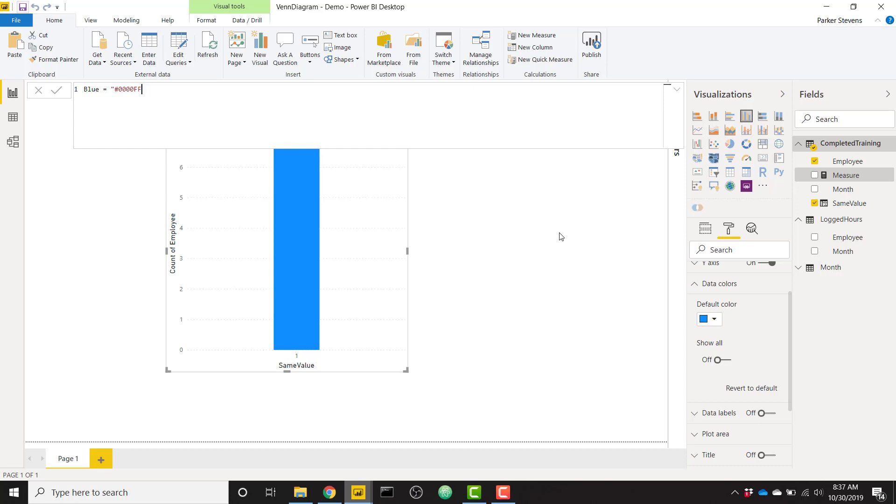
text(50")
key(Return)
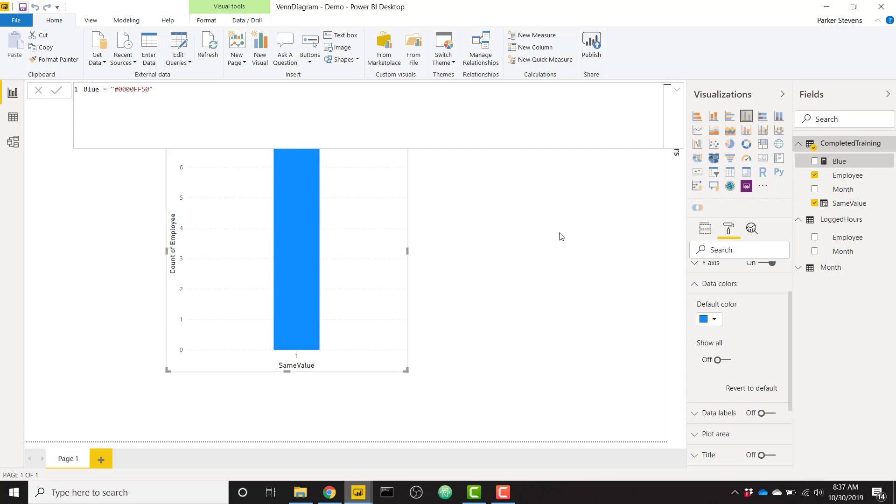
Set the default colour's conditional formatting to the field value of the Blue measure.
click(782, 311)
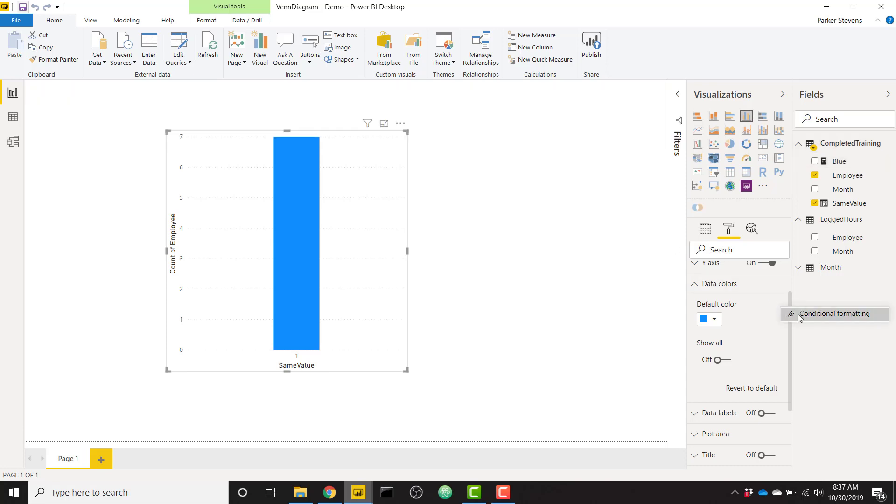
click(799, 313)
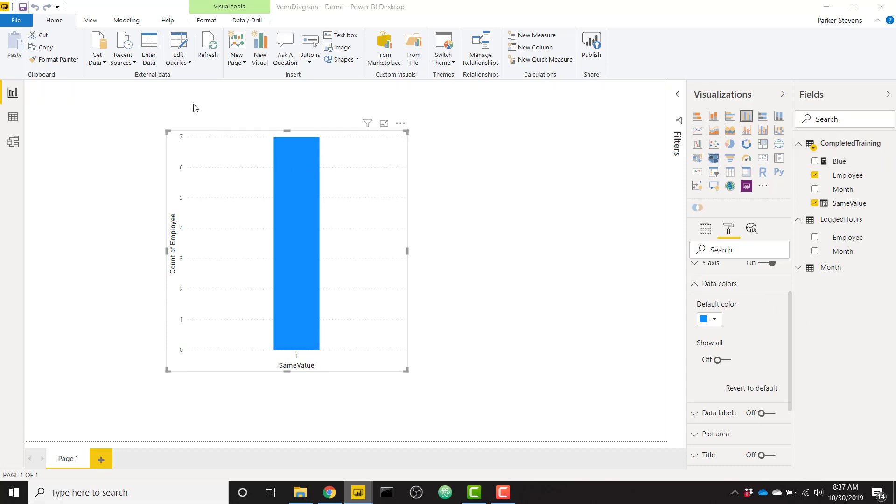
click(255, 102)
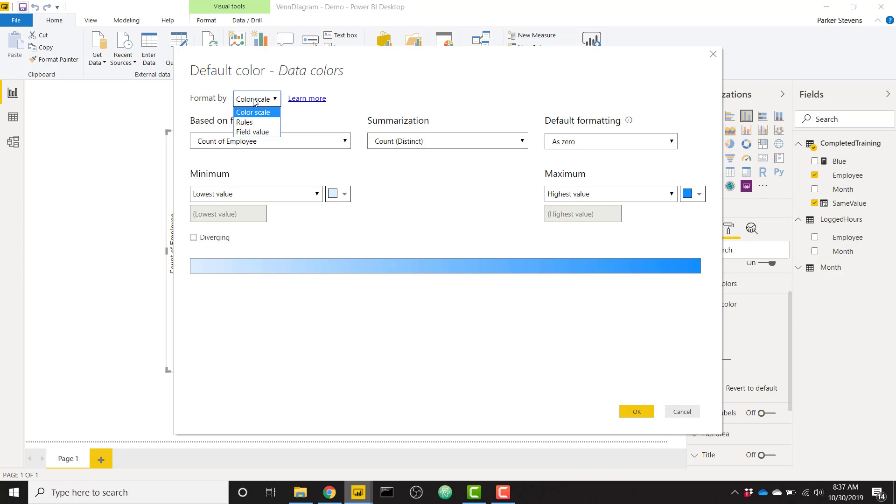
click(256, 131)
click(251, 142)
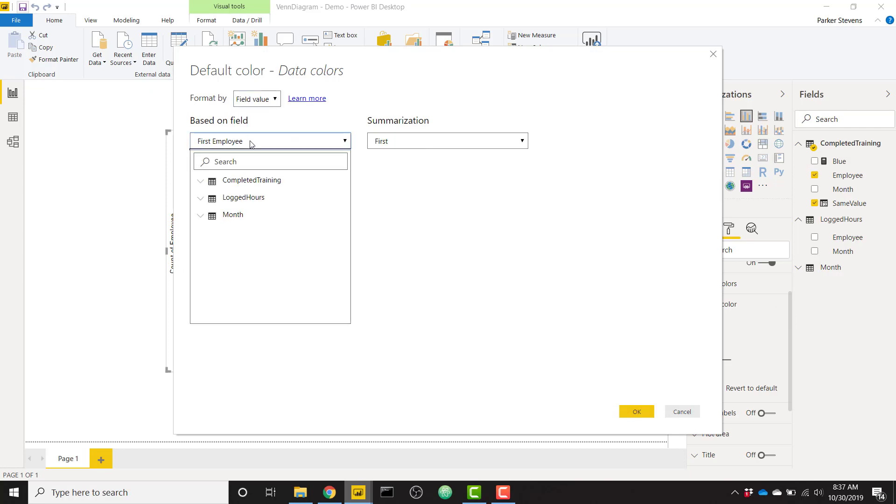
click(246, 182)
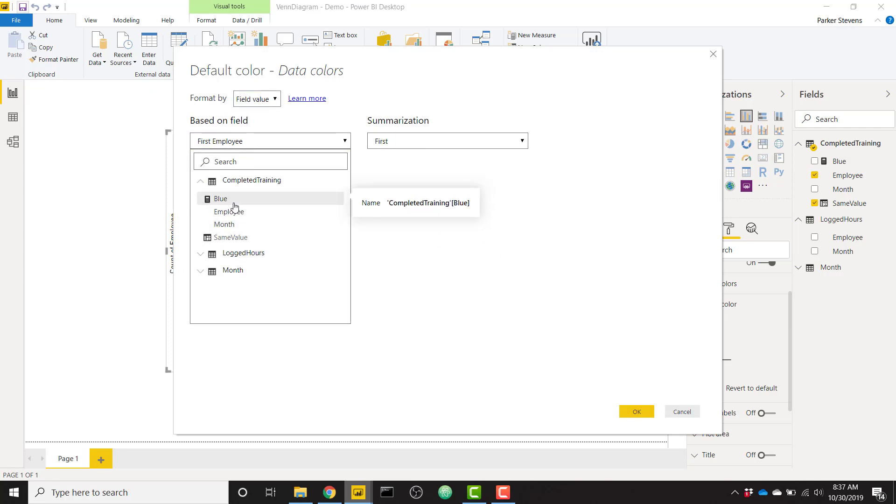
click(231, 200)
click(635, 412)
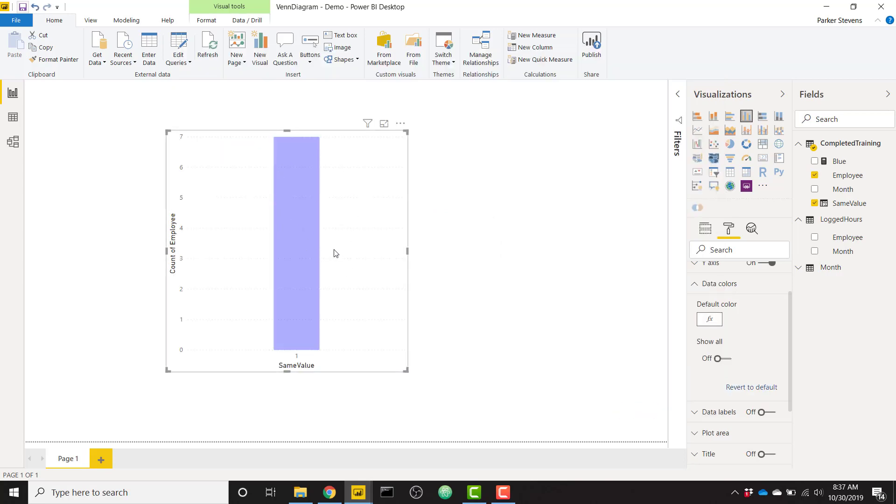
Switch the visual to a pie chart and turn off its legend and background.
click(731, 146)
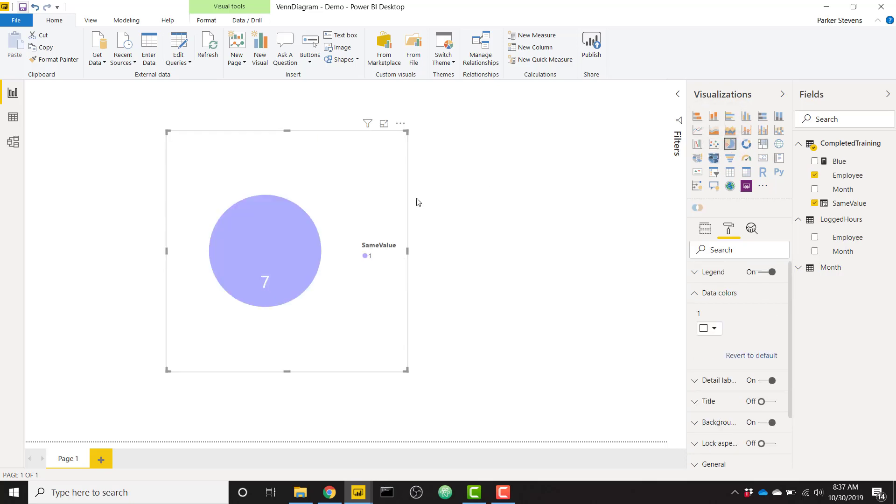
click(770, 279)
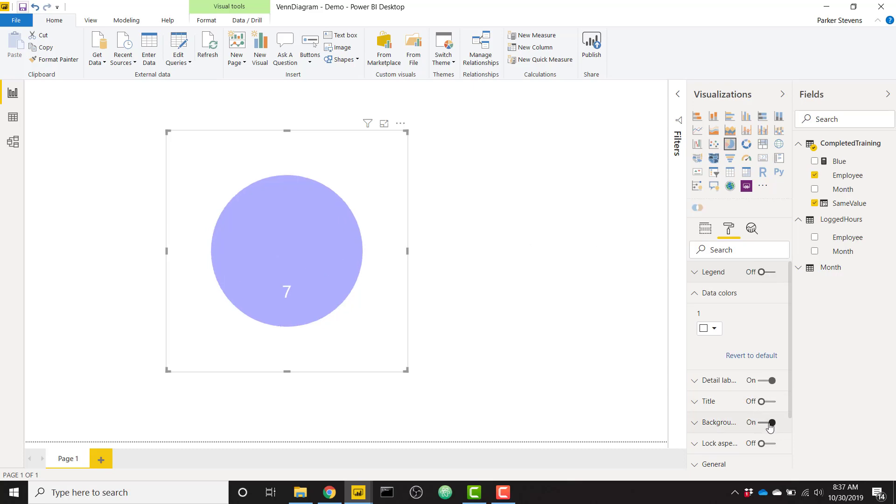
click(726, 422)
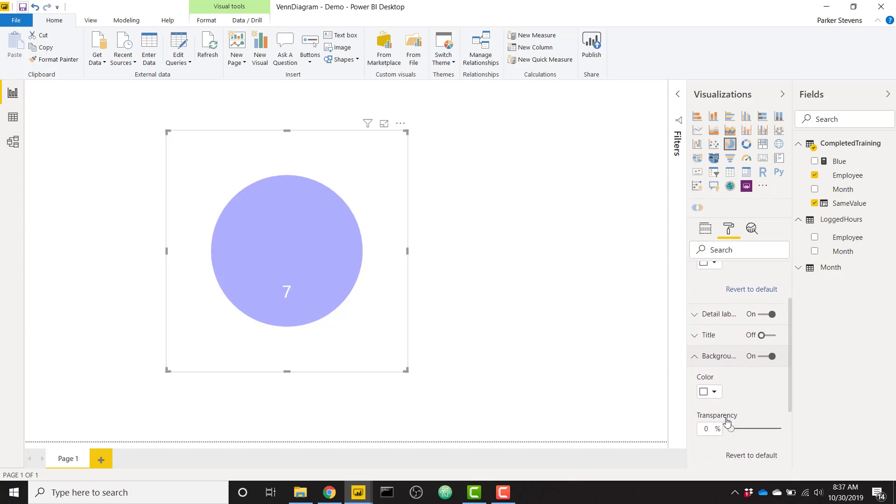
click(771, 350)
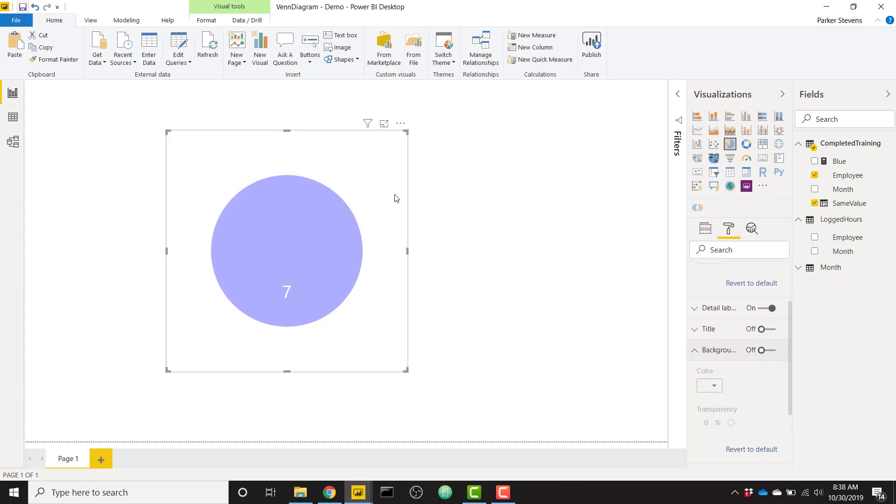
Overlap the copied circle on the first and make it Count (Distinct) of LoggedHours Employee.
drag(386, 164, 458, 159)
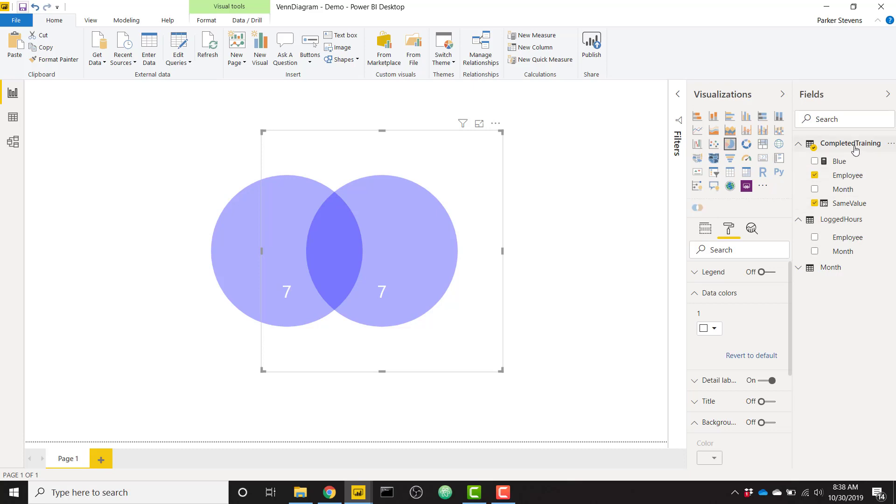
click(705, 230)
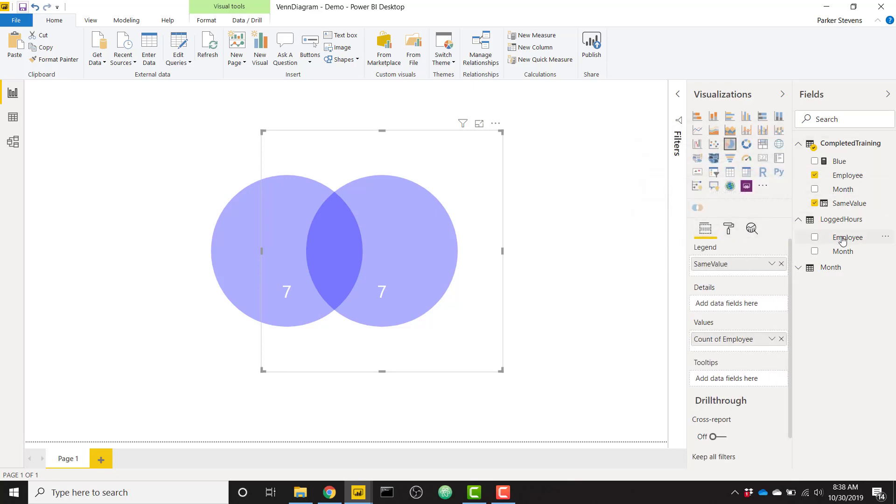
drag(843, 240, 736, 348)
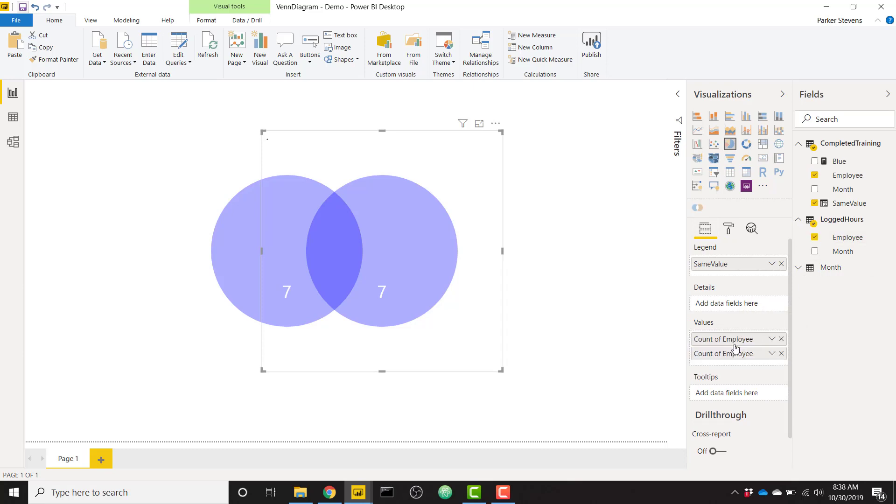
click(782, 340)
click(773, 340)
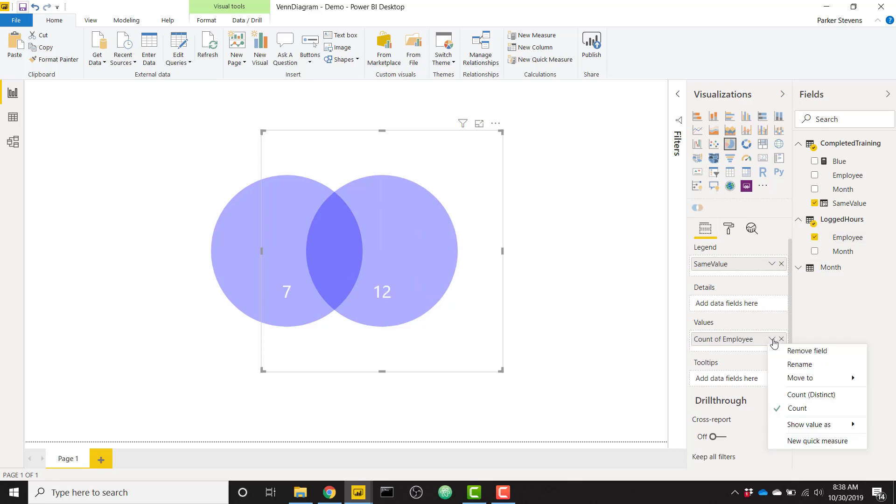
click(817, 395)
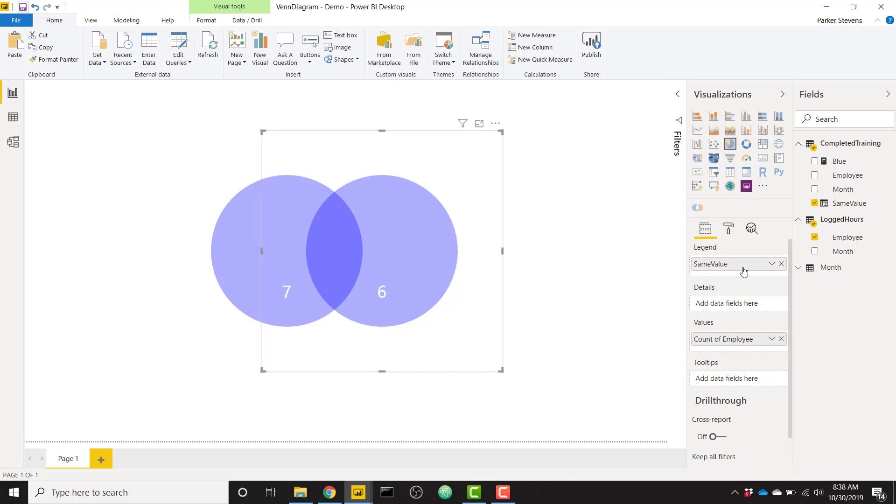
Switch the right circle to a column chart and create a LoggedHours measure Red = "#FF000050".
click(746, 116)
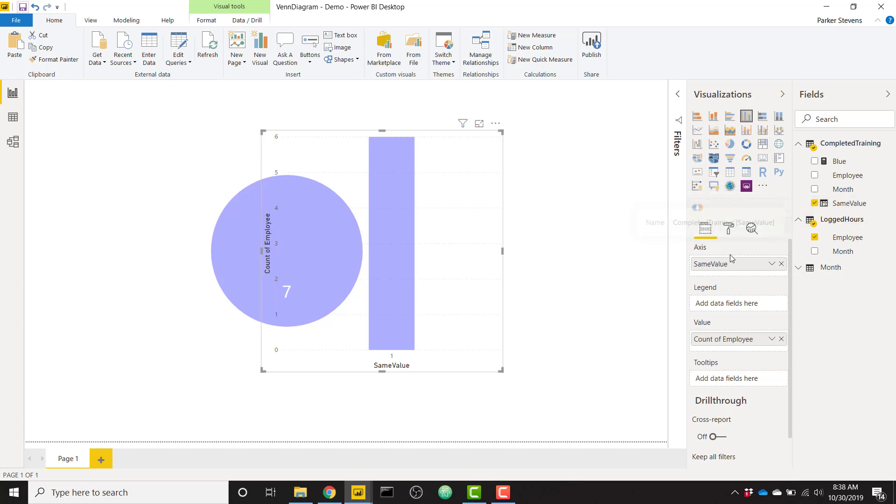
click(729, 229)
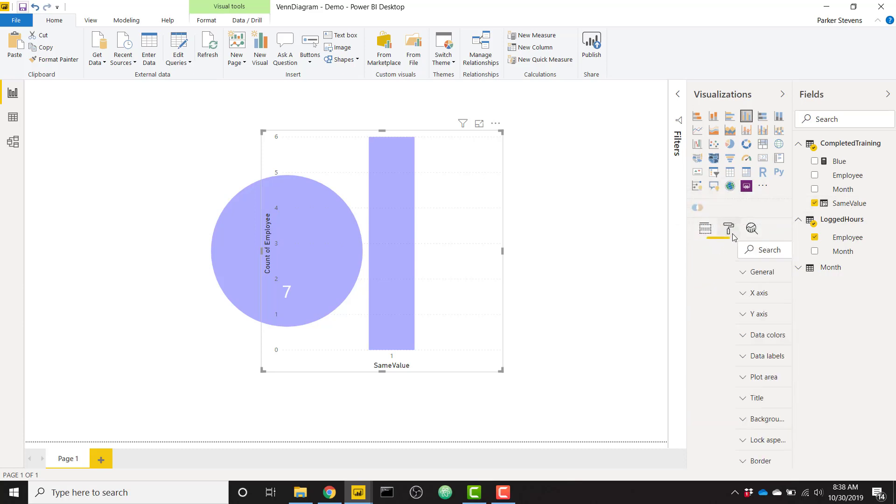
click(742, 336)
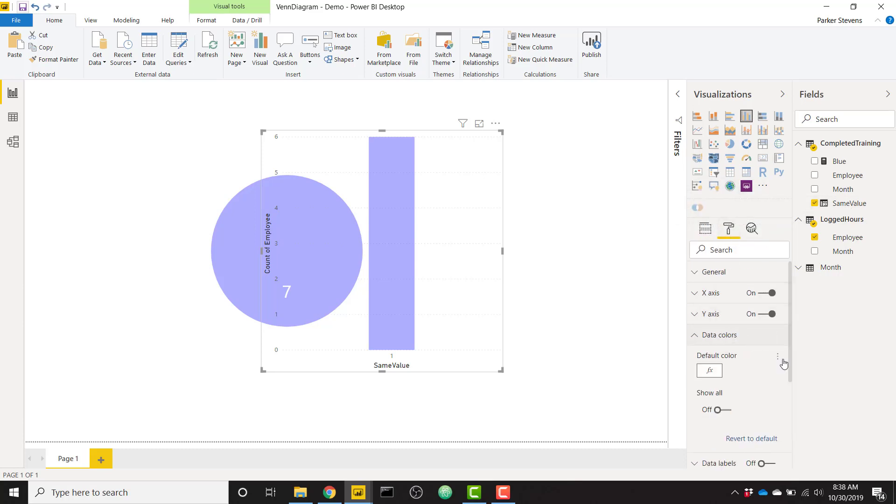
right_click(850, 222)
click(851, 236)
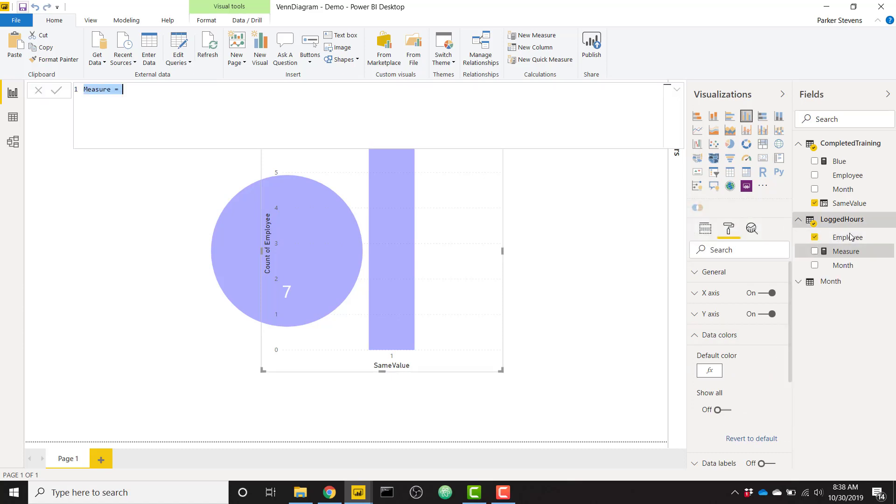
text(Red = "#FF0)
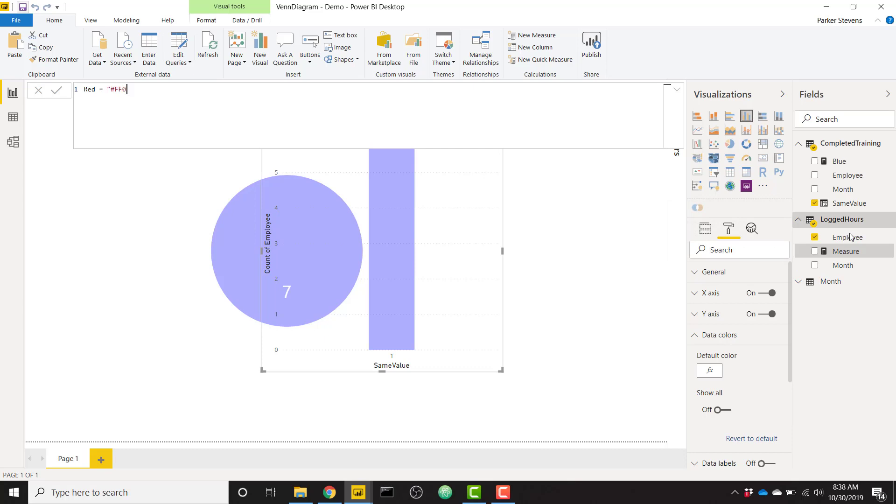
text(00050")
key(Return)
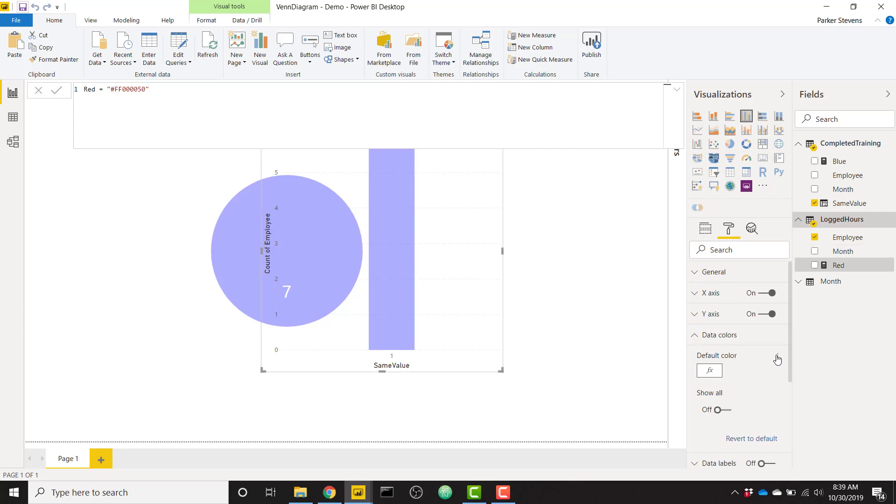
Colour the chart by the Red measure's field value and switch it back to a pie.
click(777, 359)
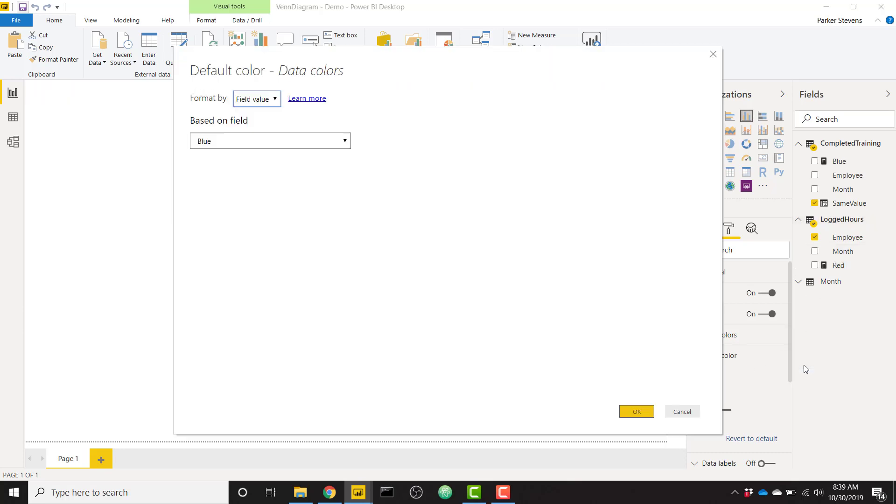
click(254, 145)
click(238, 200)
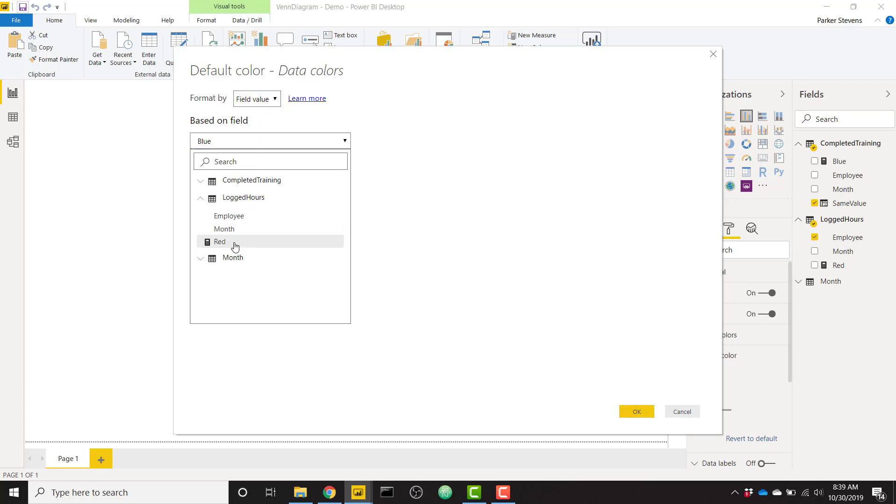
click(234, 243)
click(639, 413)
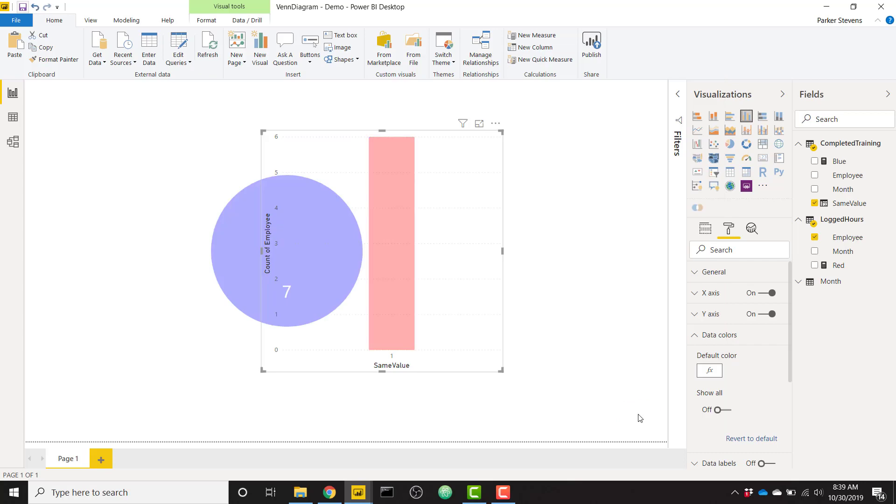
click(733, 148)
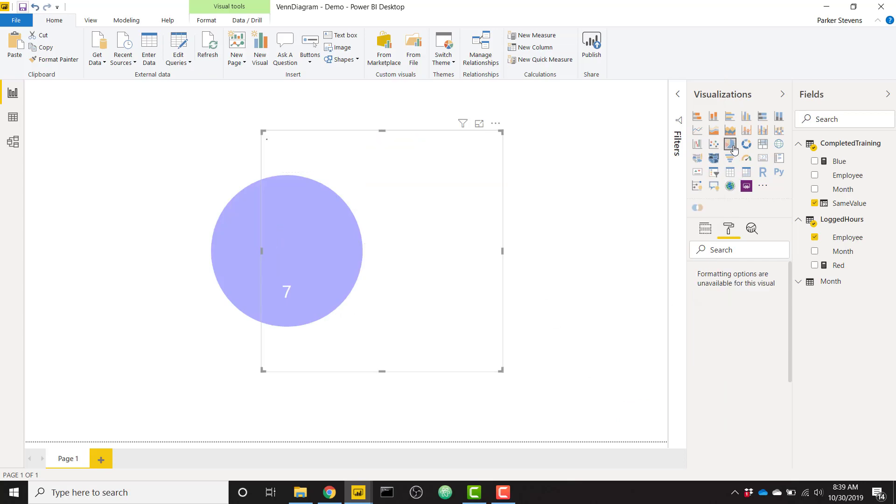
Add a multi-row card and shrink it into the purple overlap of the blue and red circles.
click(573, 245)
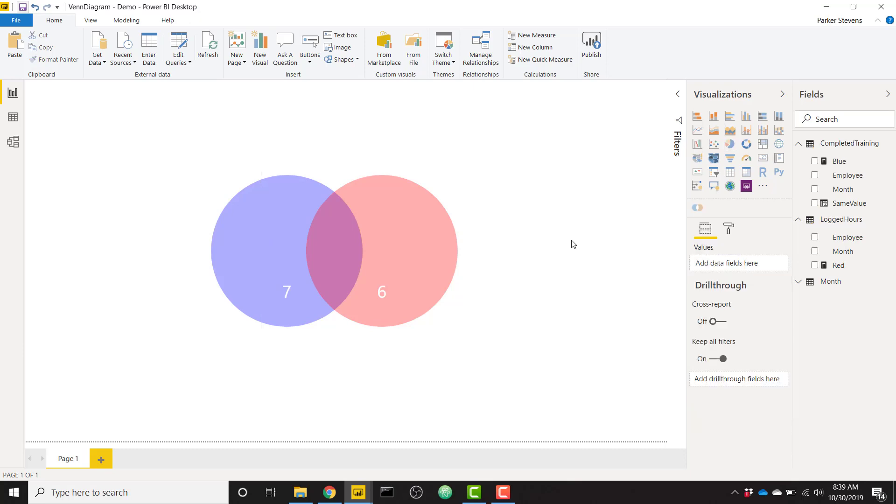
click(762, 160)
drag(216, 176, 398, 204)
drag(210, 161, 329, 248)
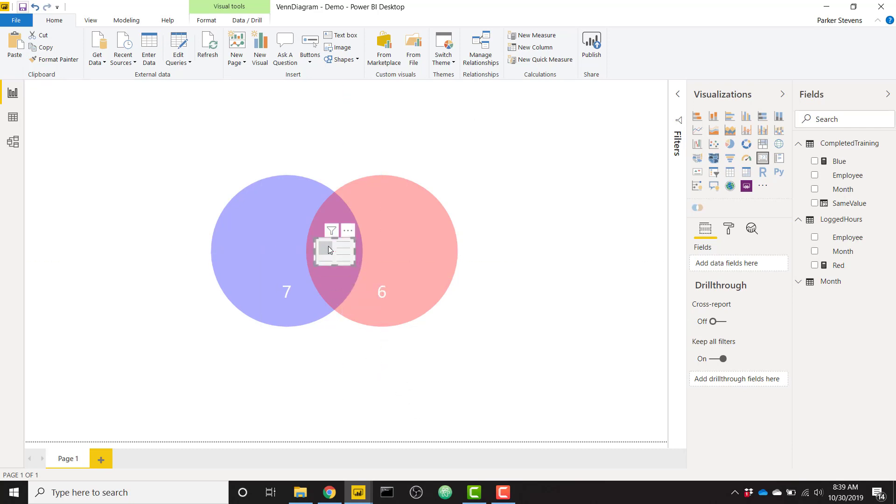
click(544, 282)
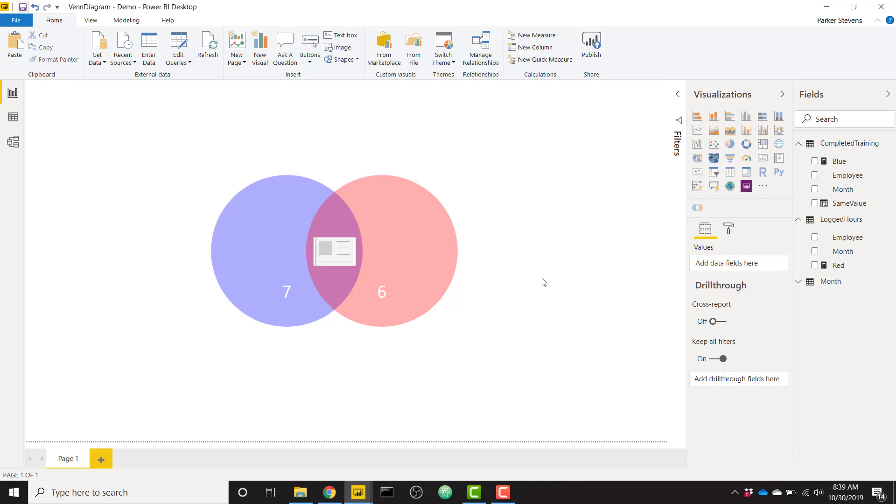
Create an 'Overlap' measure in CompletedTraining starting with VAR Training = VALUES(CompletedTraining[Employee]).
right_click(853, 147)
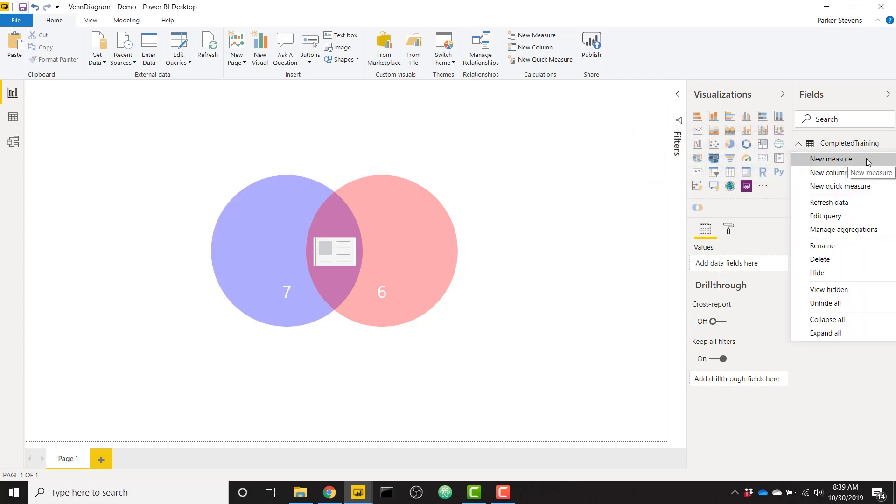
click(867, 159)
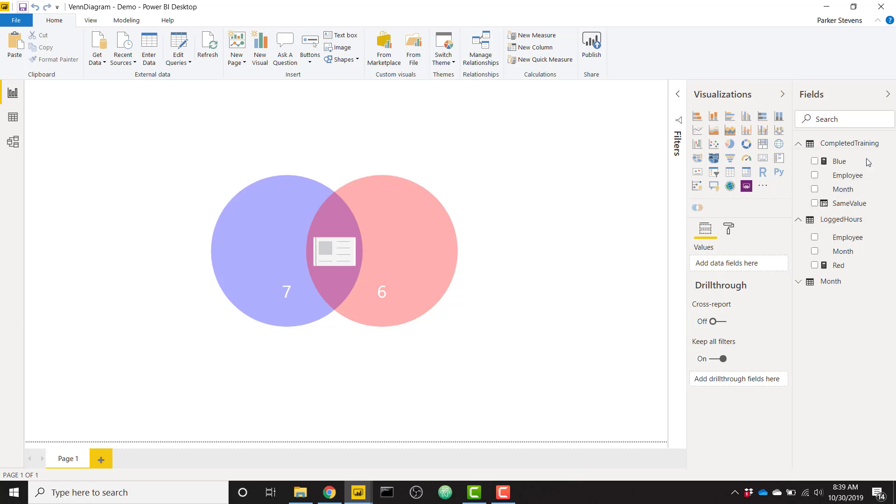
text(Overlap =)
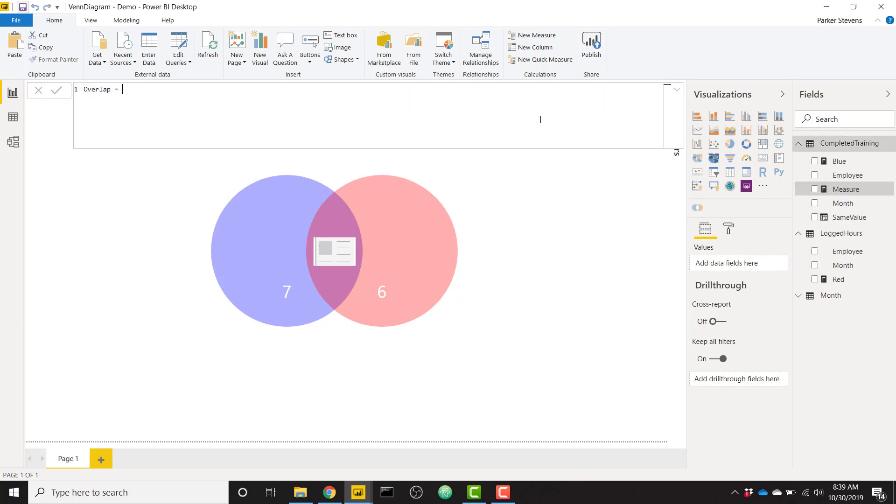
key(shift+Return)
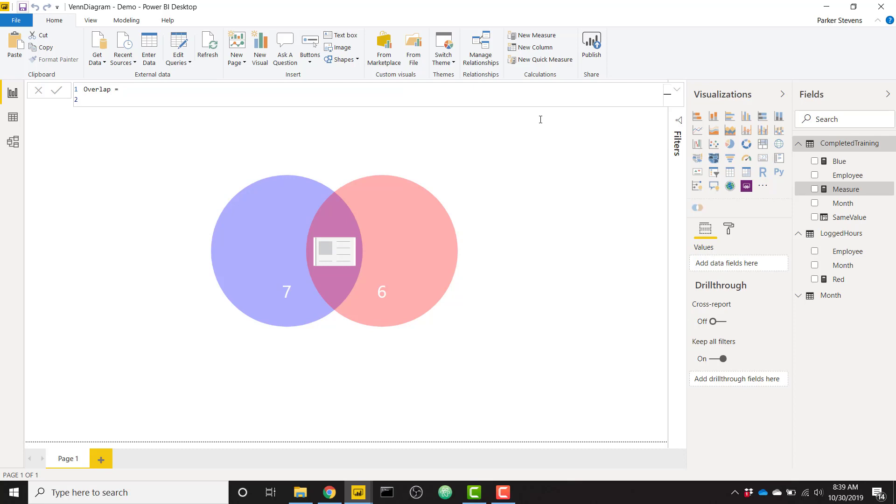
text(VAR Training = VALU)
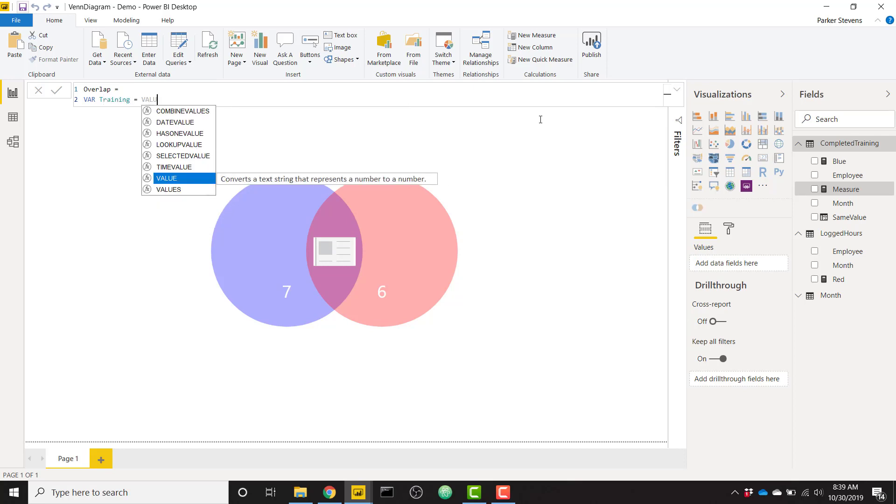
key(Down)
key(Tab)
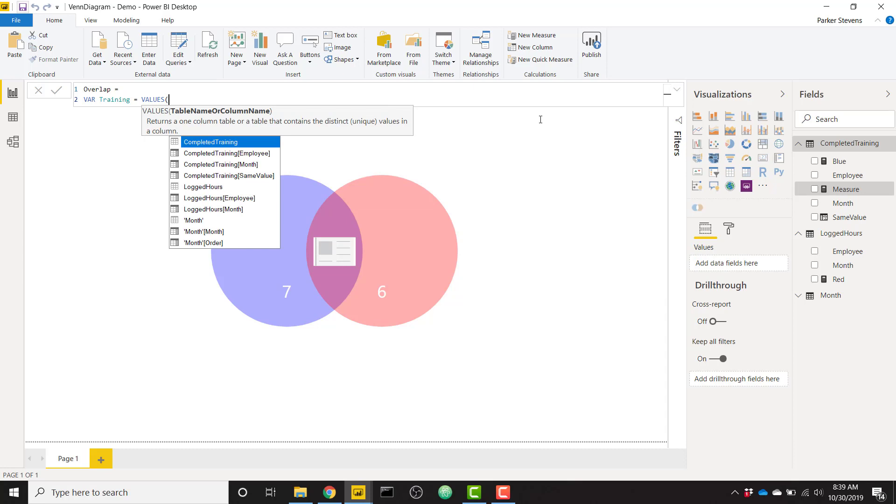
text(em)
key(Tab)
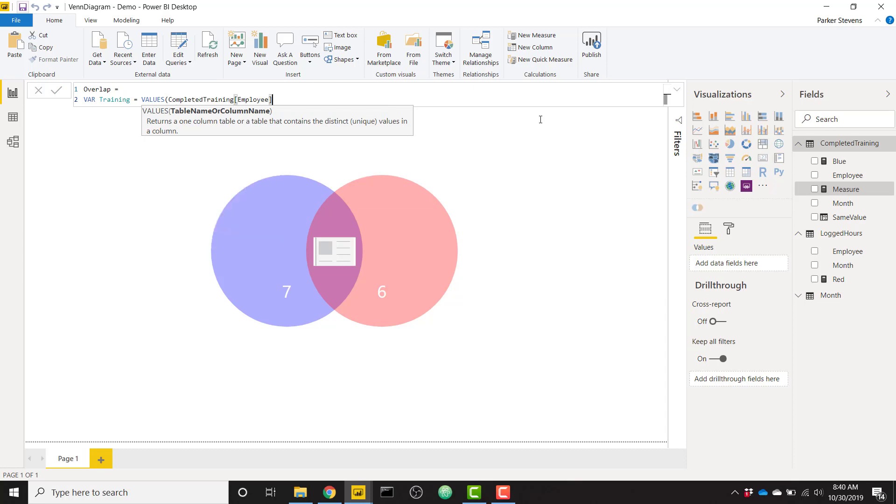
text())
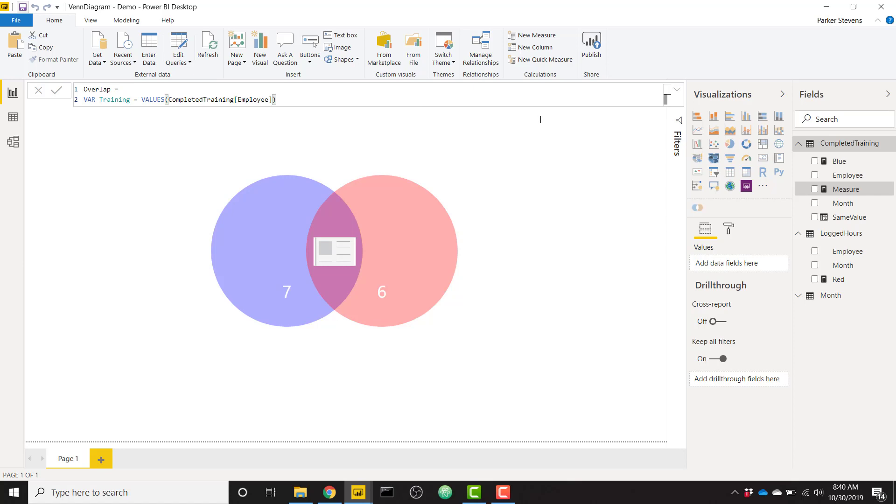
Add VAR Hours = VALUES(LoggedHours[Employee]) and VAR Intersection = INTERSECT(Training, Hours).
key(shift+Return)
text(VAR)
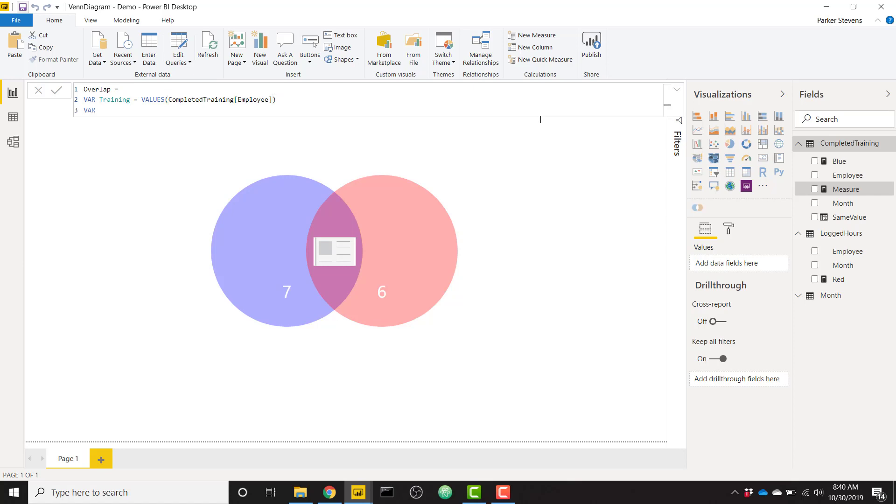
text( Hours = VAL)
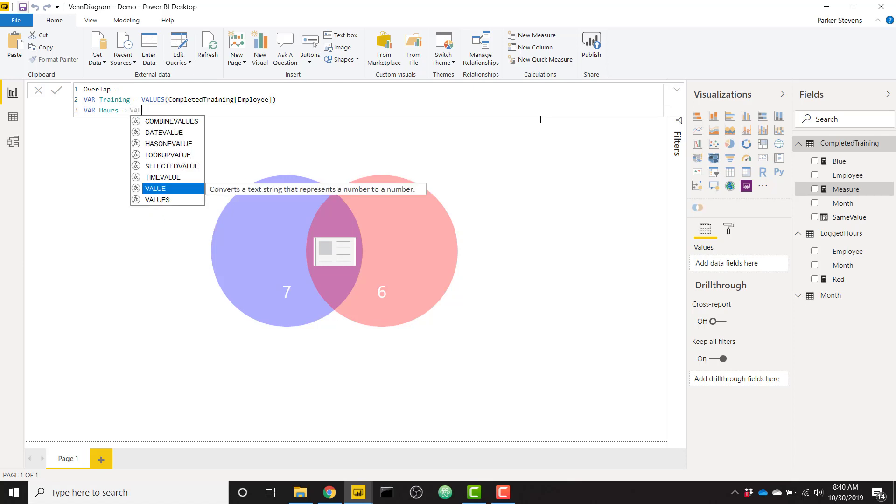
text(UES(emp)
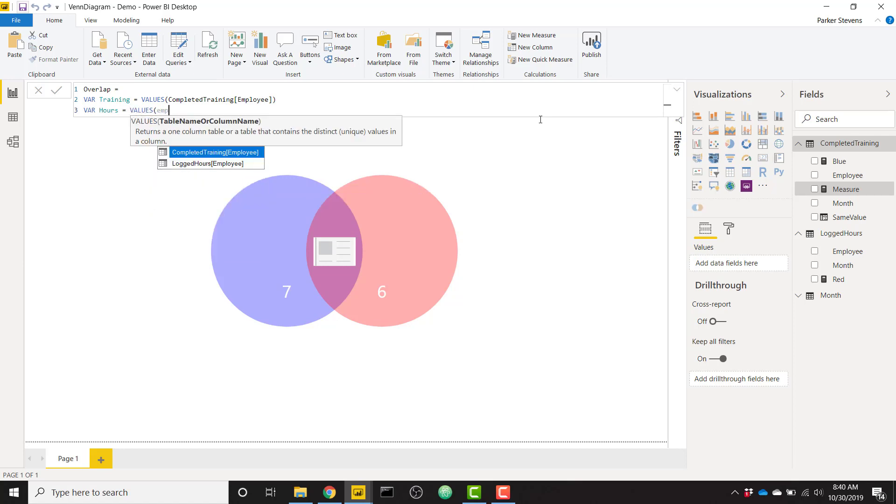
key(Down)
key(Tab)
text())
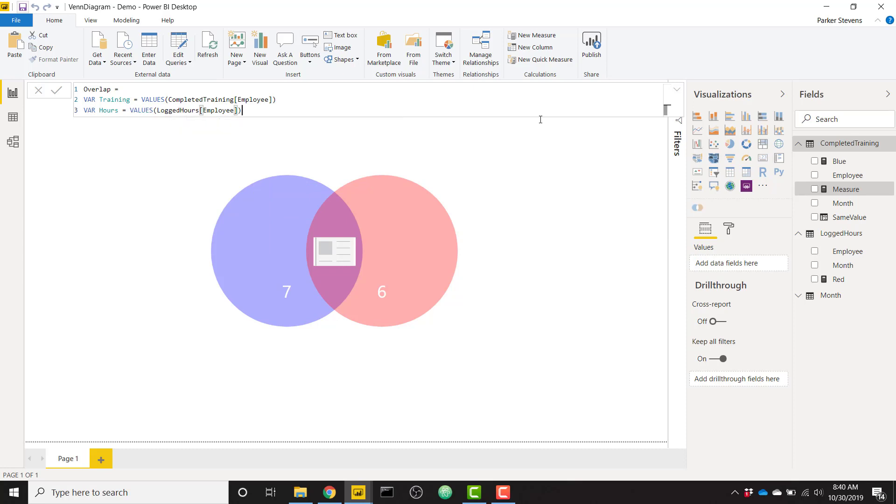
key(shift+Return)
text(VAR )
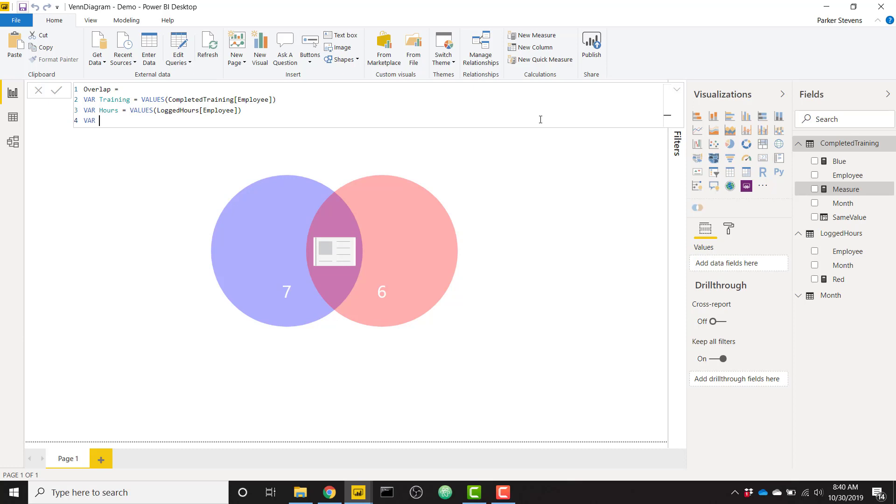
text(Intersection =inters)
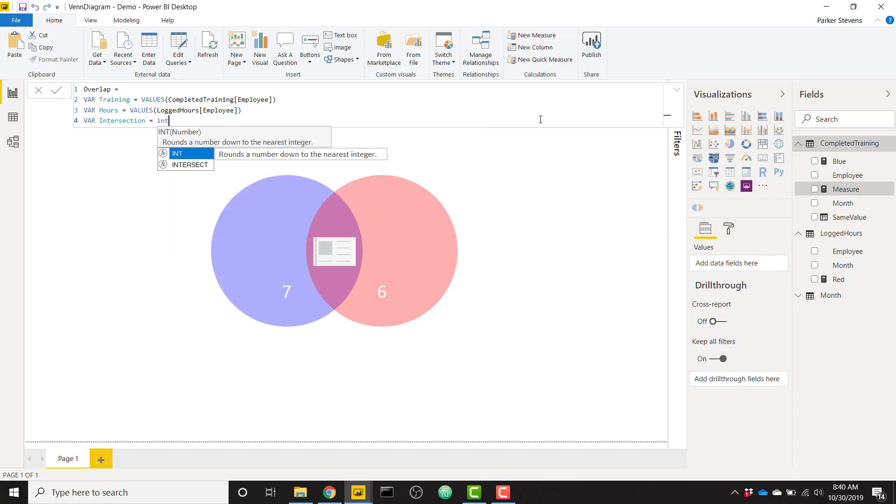
key(Tab)
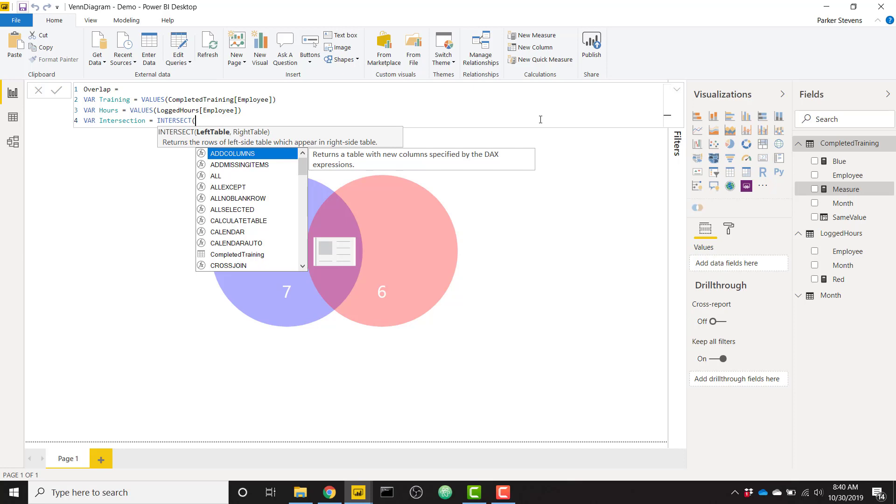
text(Training)
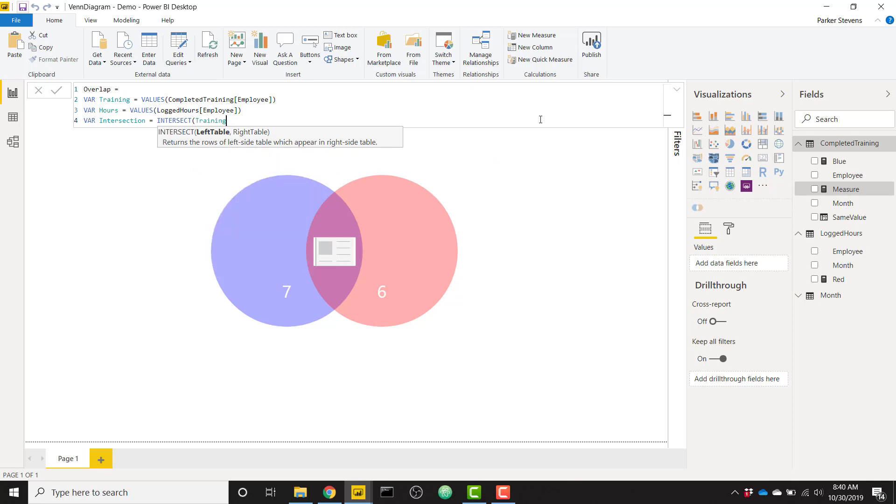
text(,Hours))
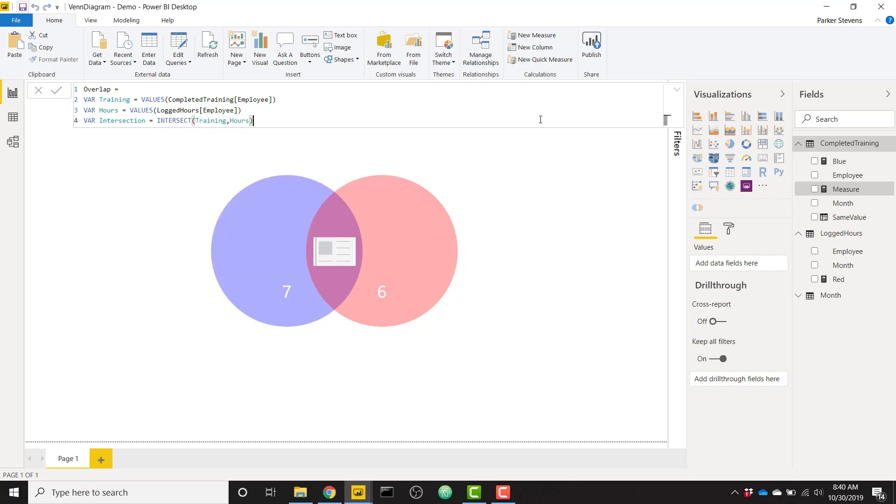
Finish the Overlap measure with RETURN COUNTROWS(Intersection) and commit it.
key(shift+Return)
text(RETURN)
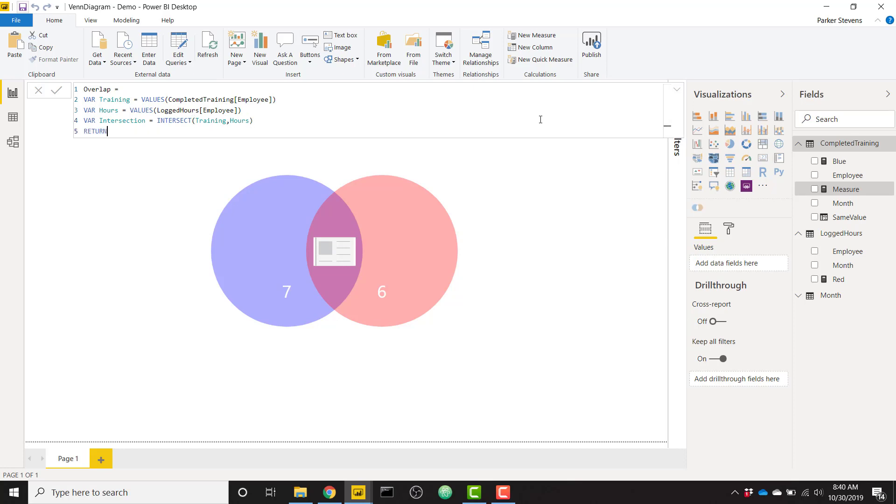
key(shift+Return)
text(COUNTROWS()
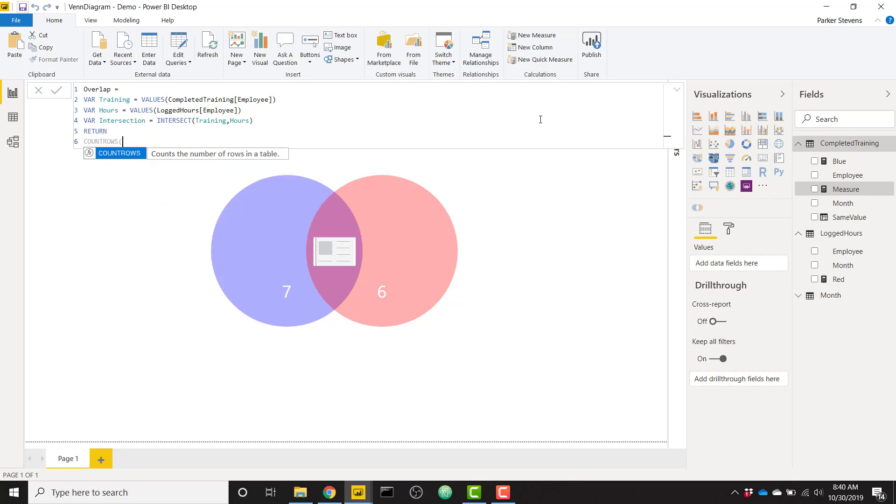
text(Inter)
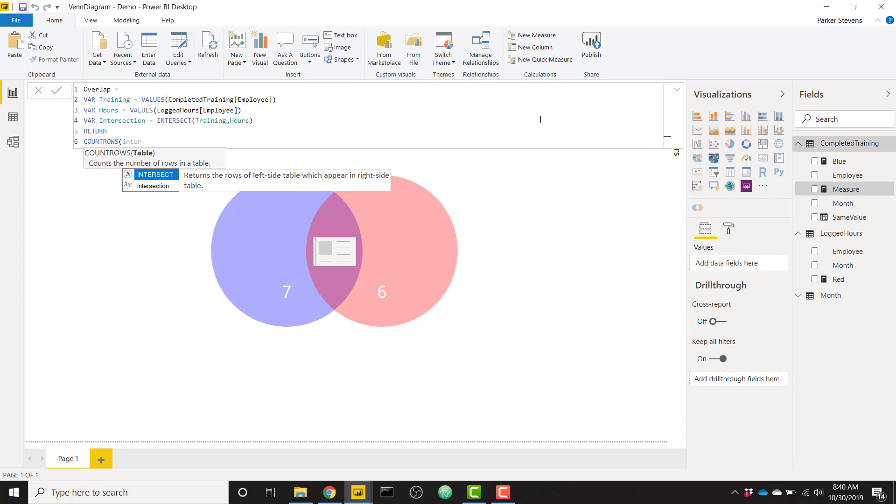
key(Down)
key(Tab)
text())
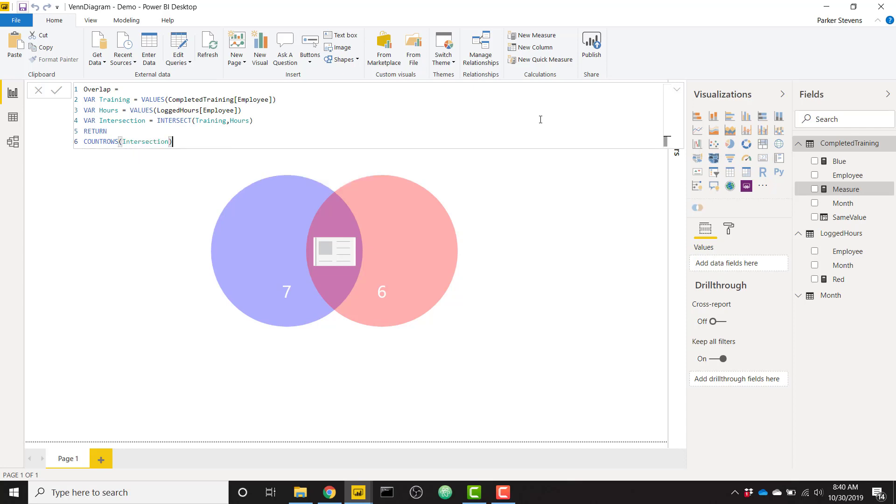
key(Return)
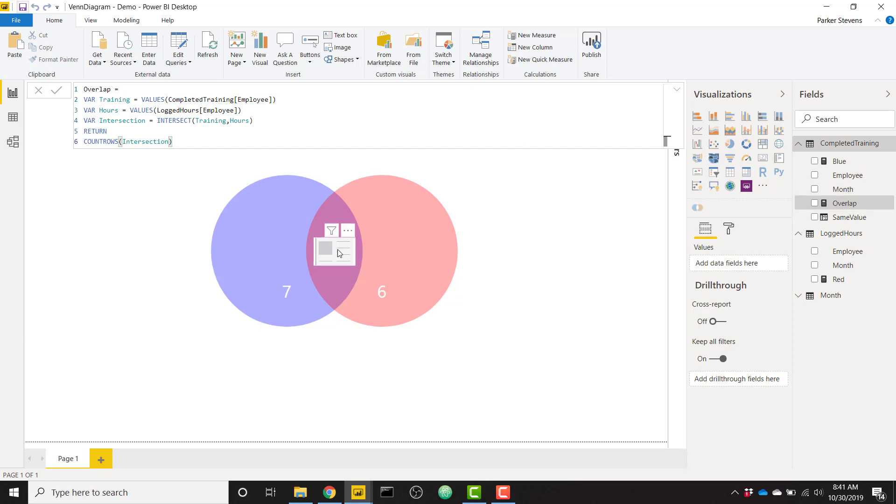
Put the Overlap measure on the card in the Venn overlap.
drag(852, 206, 343, 247)
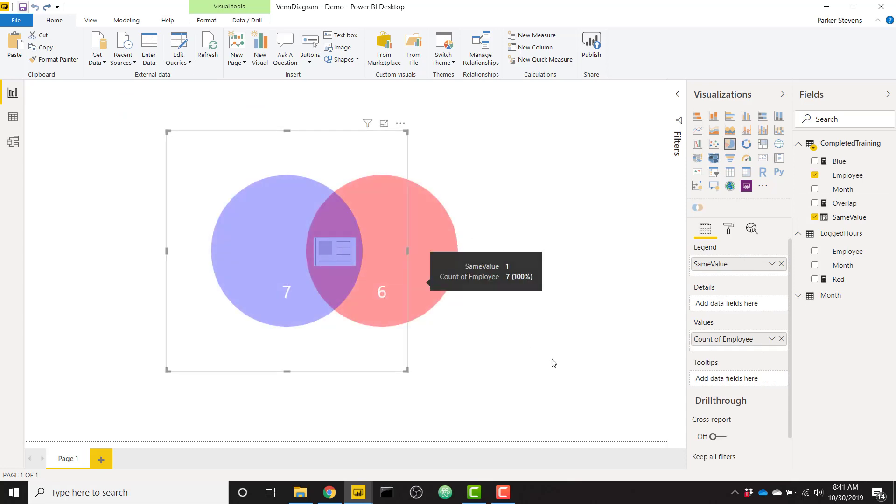
click(326, 253)
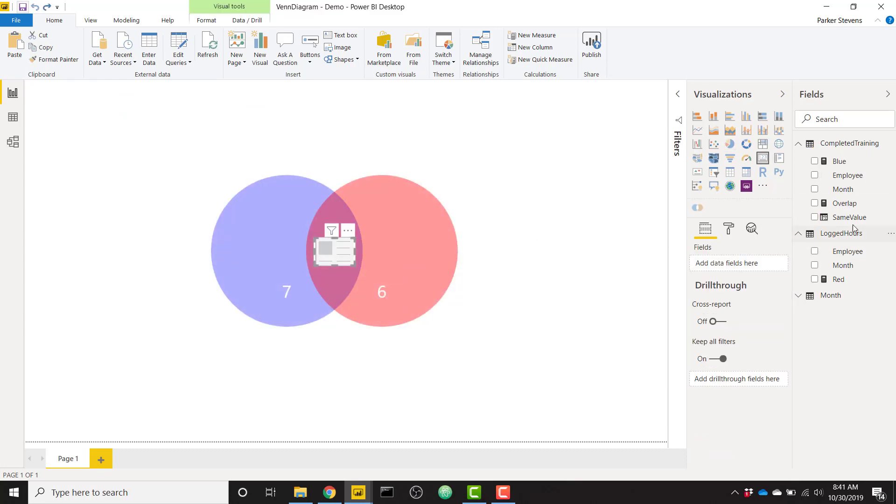
drag(854, 204, 750, 272)
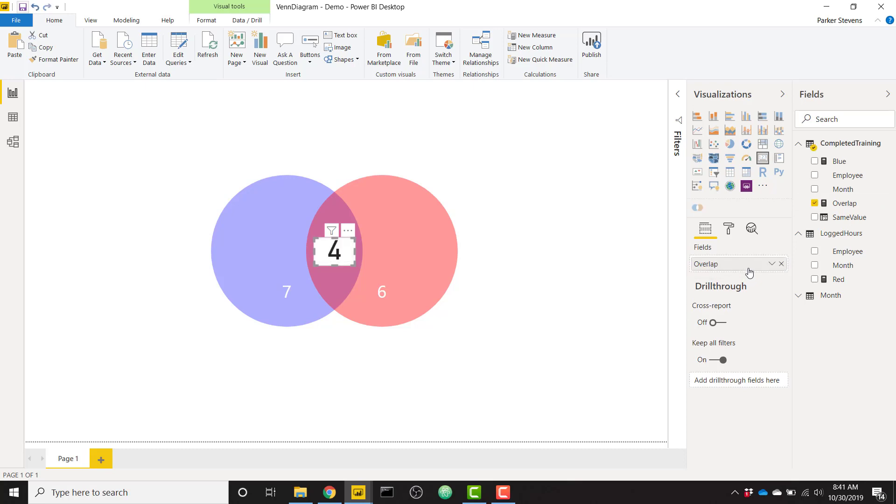
Make the card's background transparent and its data label colour white.
click(728, 229)
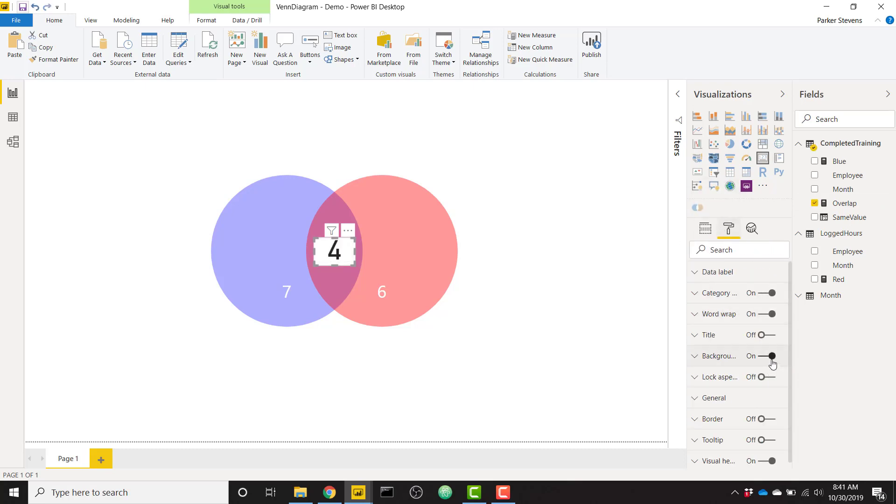
click(772, 357)
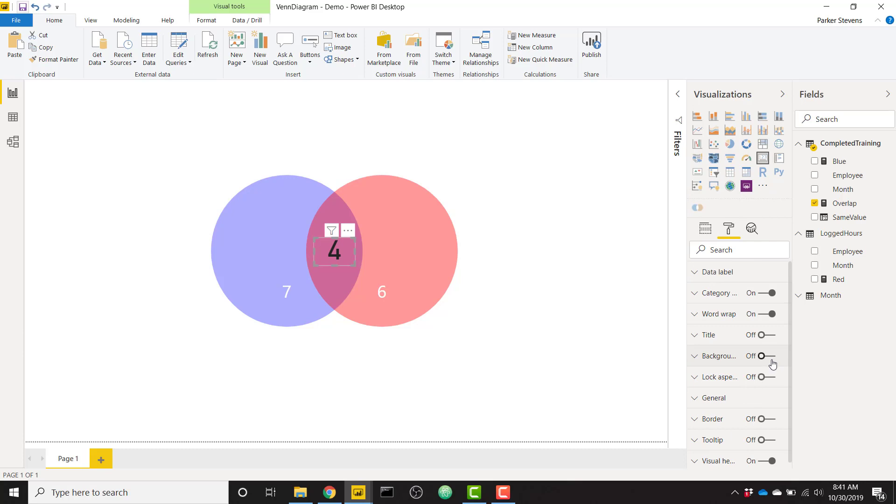
click(728, 277)
scroll(744, 344, down, 2)
scroll(746, 344, up, 1)
click(715, 269)
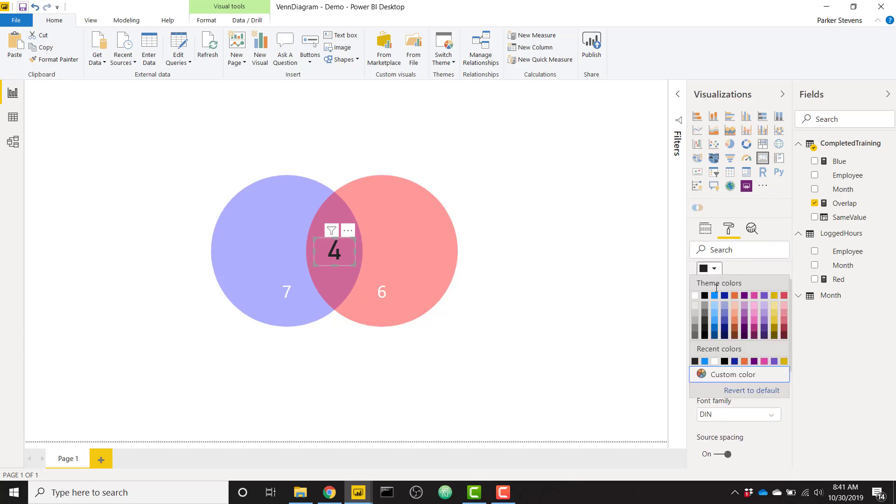
click(694, 297)
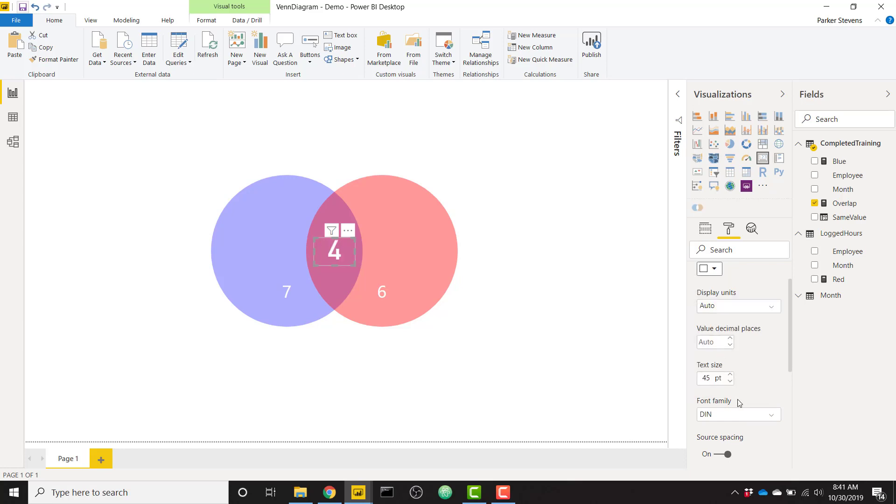
Set the count's font to Segoe UI at 26 pt and turn off the category label.
click(743, 417)
scroll(739, 376, down, 3)
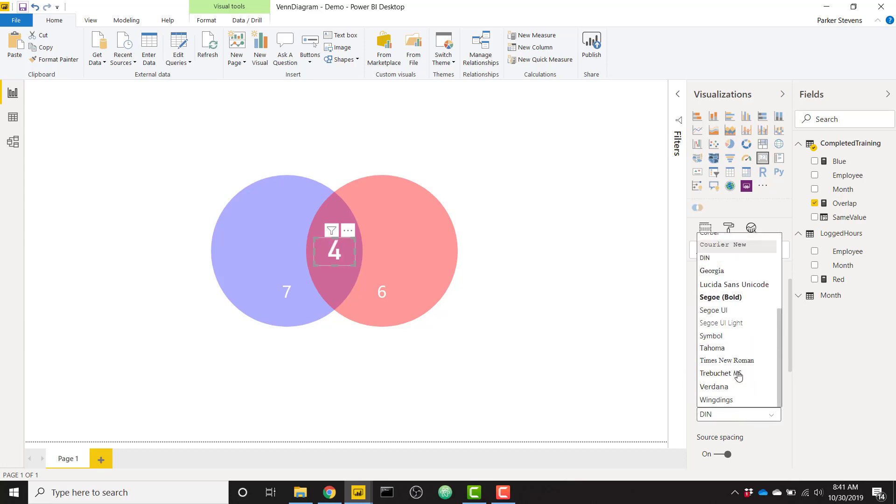
click(725, 311)
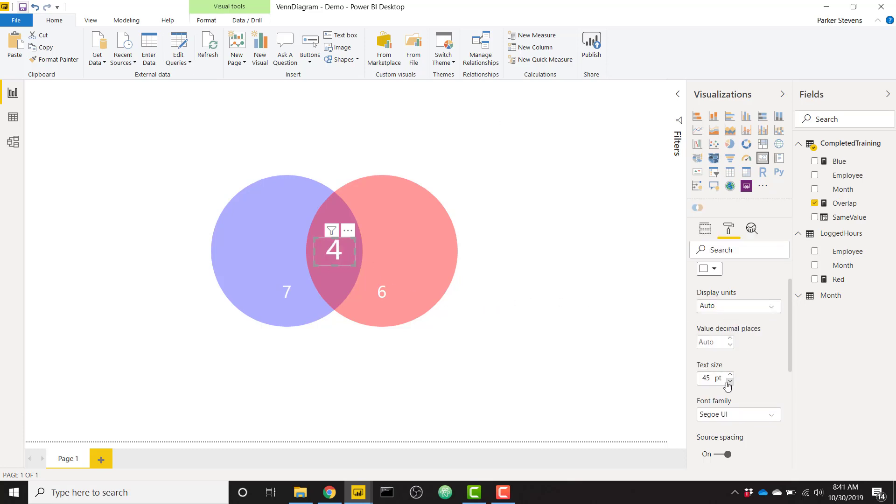
double_click(710, 379)
text(26)
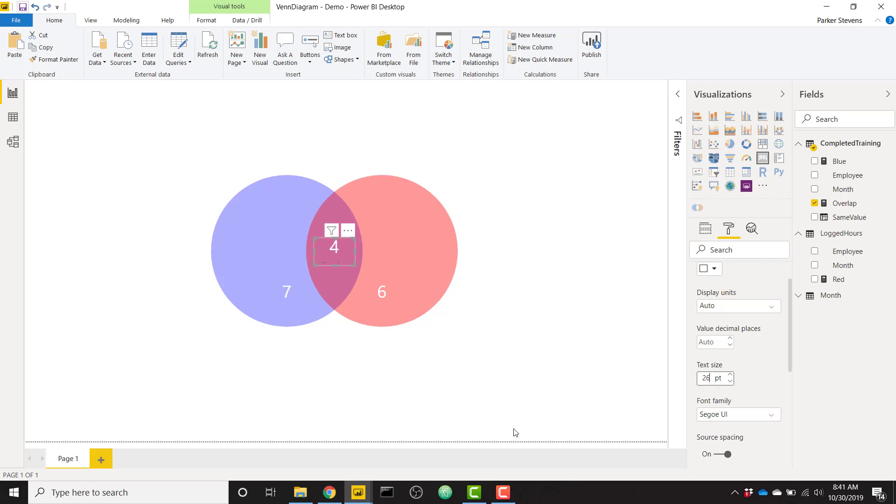
scroll(757, 304, up, 1)
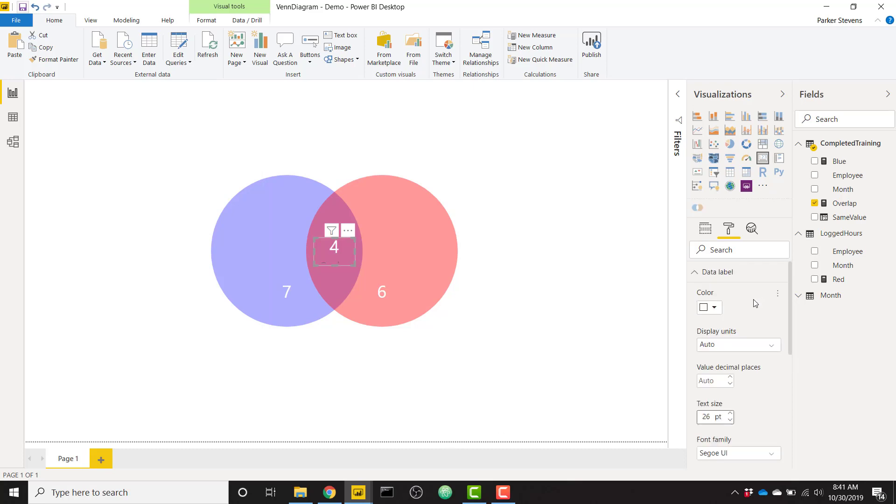
click(715, 275)
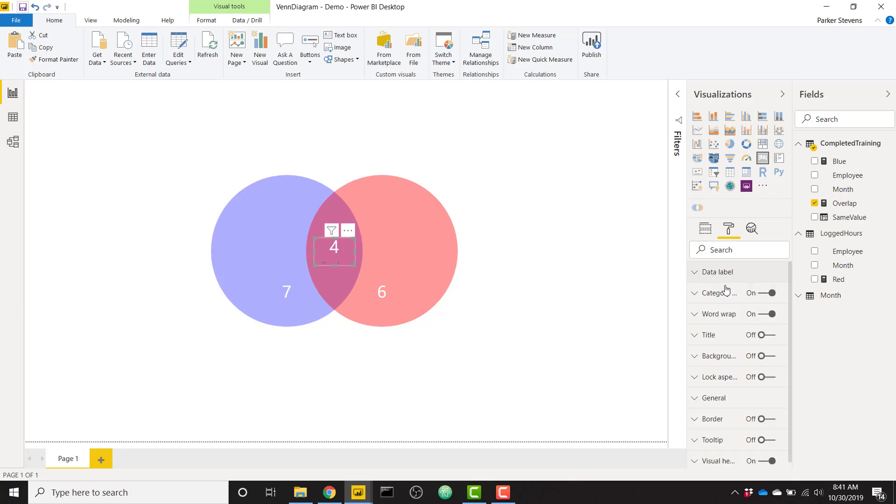
click(772, 297)
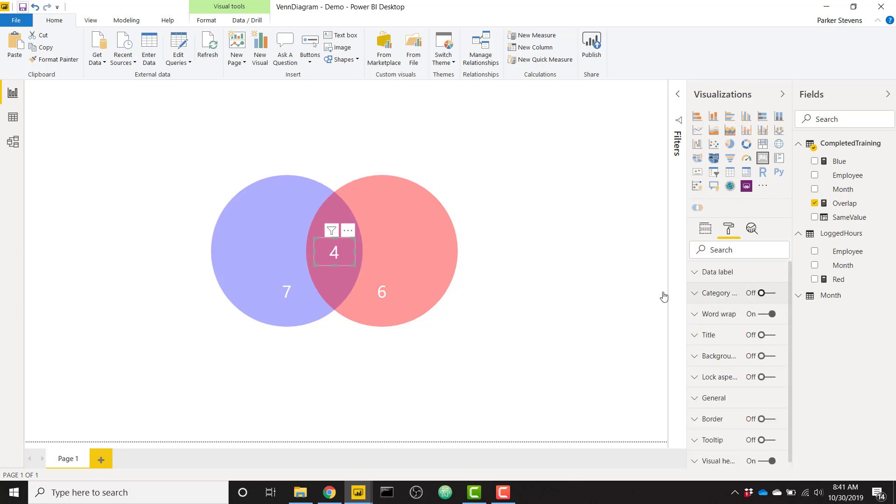
Insert a slicer sized as a short wide box centred above the Venn diagram.
click(545, 281)
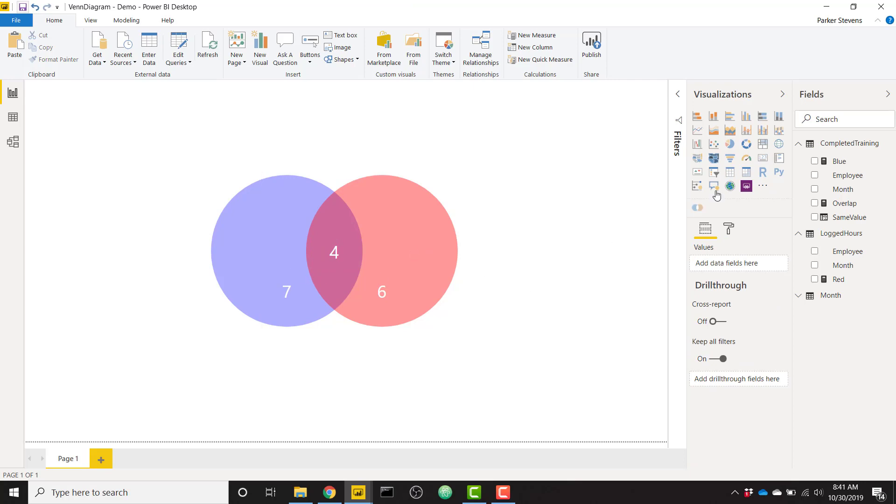
click(714, 172)
drag(196, 252, 334, 232)
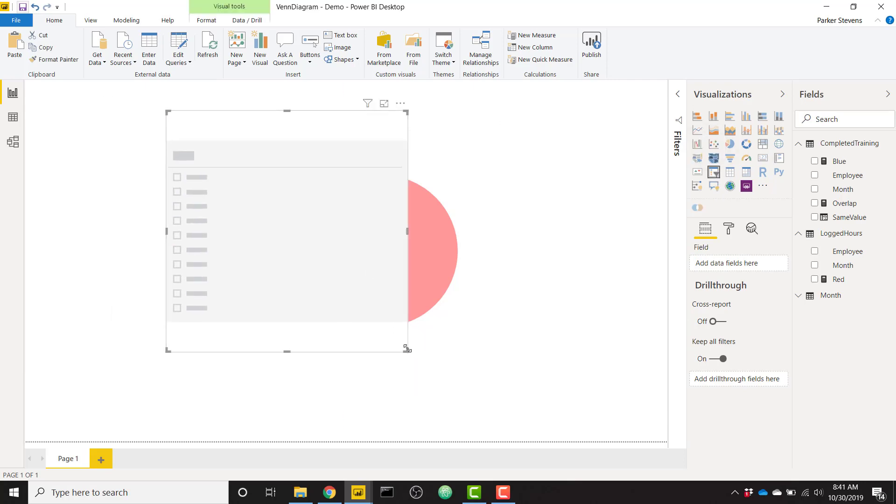
drag(410, 350, 448, 174)
drag(388, 152, 426, 153)
Add the Month field to the slicer and set its orientation to Horizontal.
click(850, 295)
drag(847, 322, 752, 275)
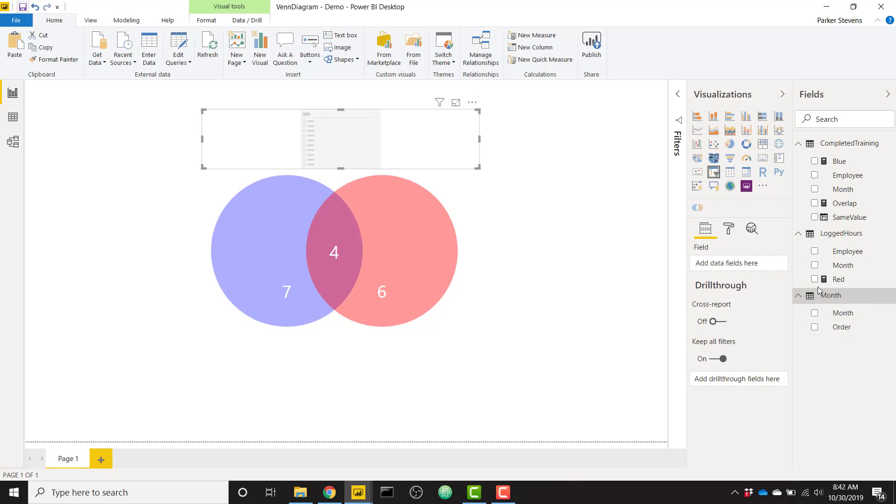
drag(843, 312, 737, 267)
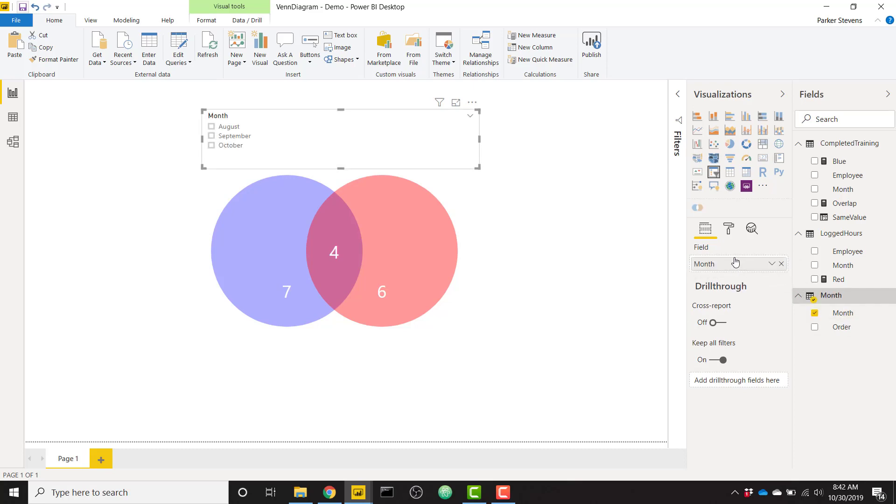
click(727, 229)
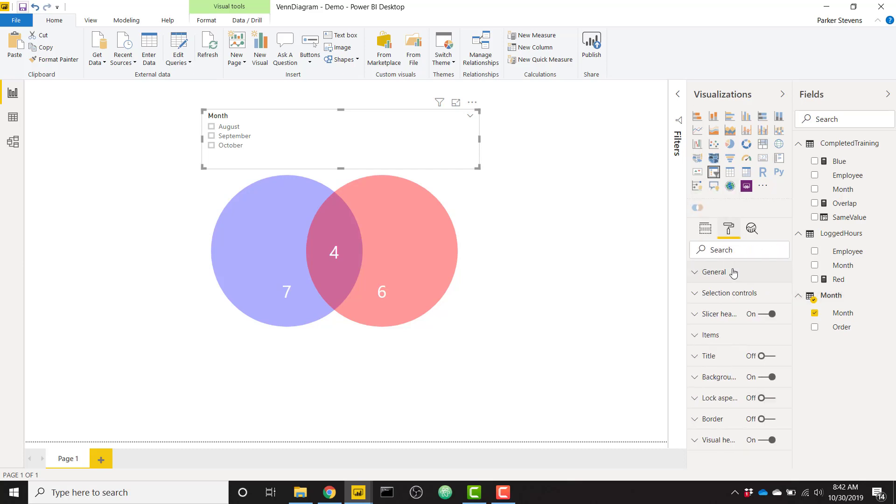
click(719, 382)
click(722, 408)
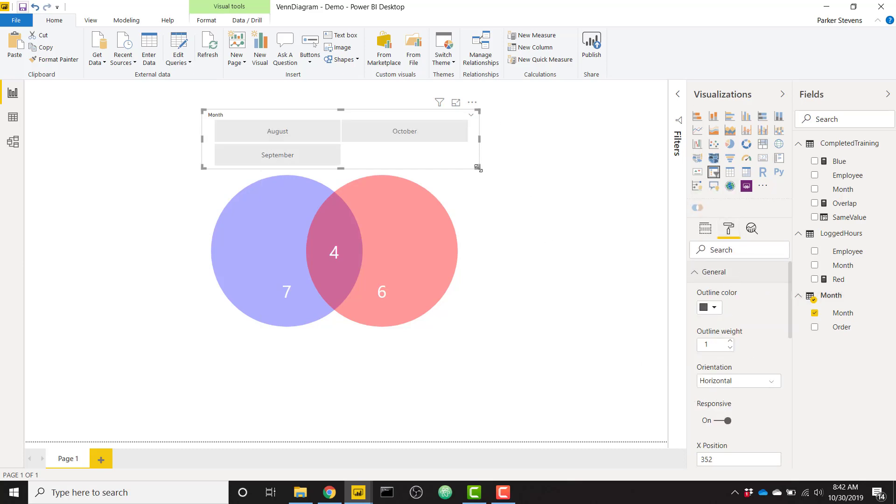
Turn off the slicer header and resize it so August, September and October fit one row.
drag(478, 167, 430, 167)
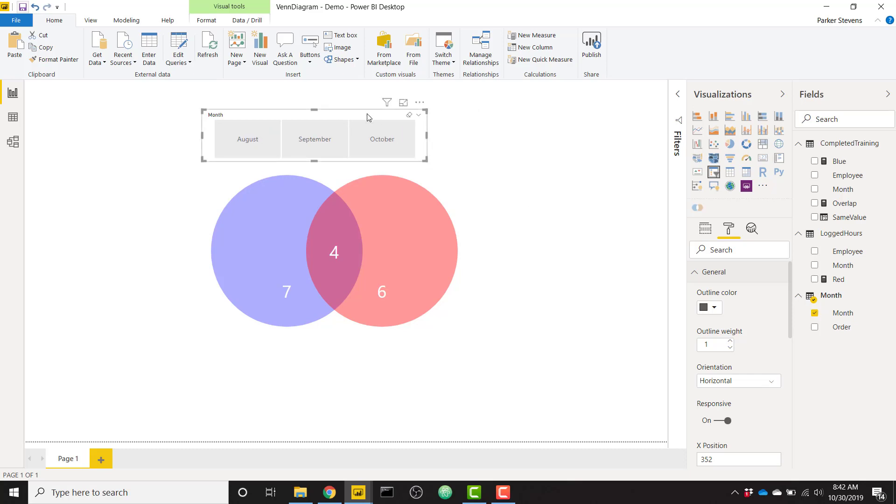
drag(368, 118, 383, 118)
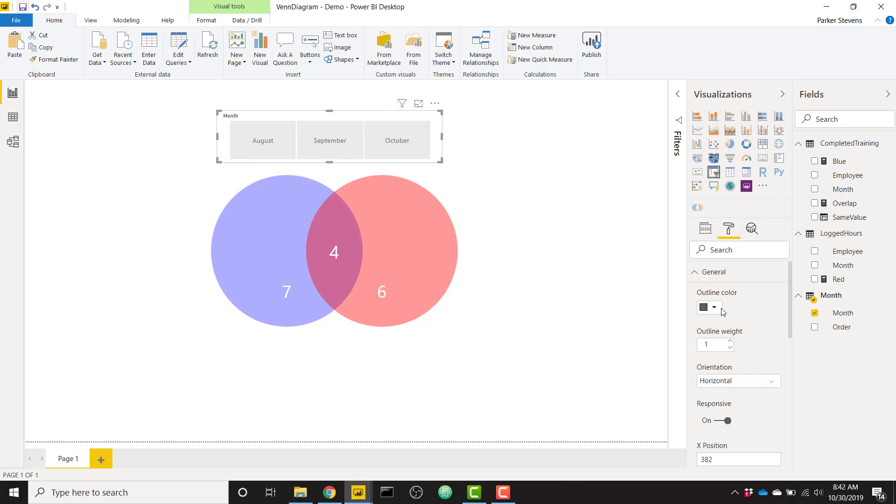
click(734, 279)
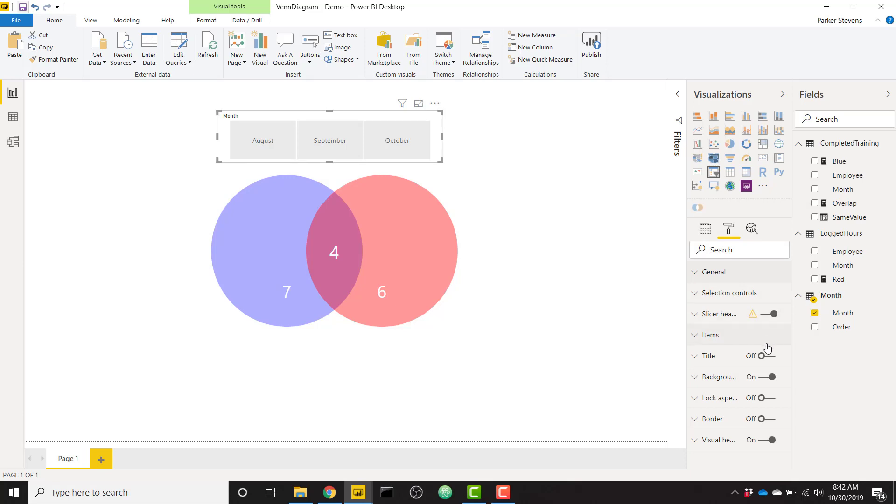
click(771, 314)
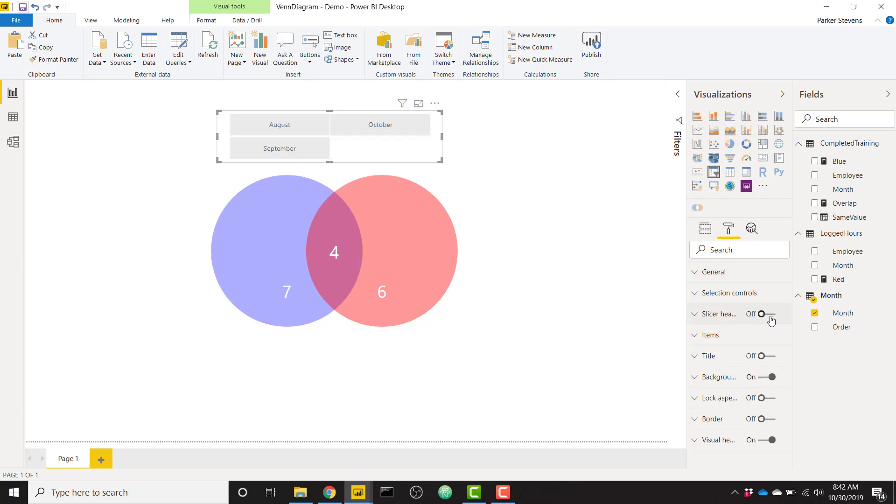
drag(440, 161, 445, 135)
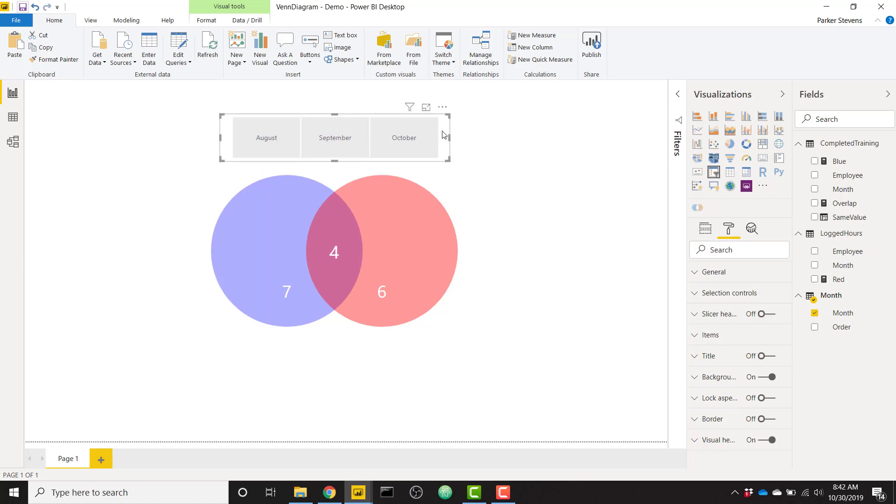
click(489, 146)
Check the table relationships in Model view, then return to the report.
click(176, 148)
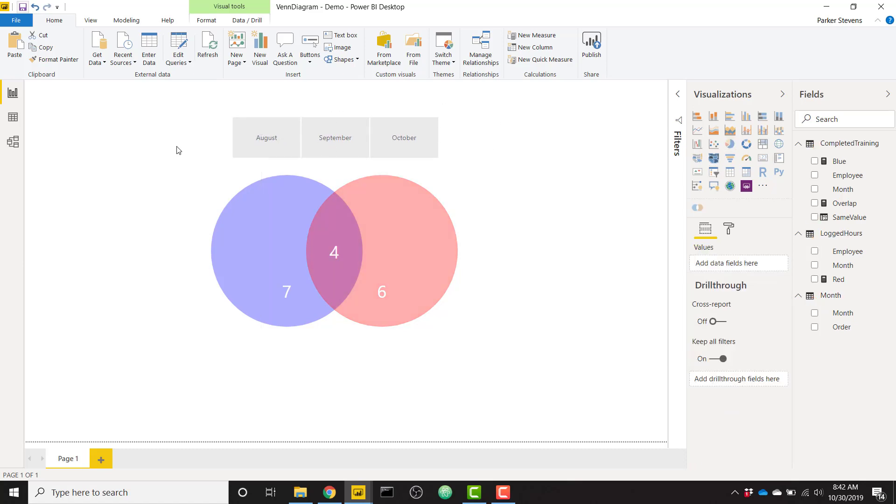
click(13, 140)
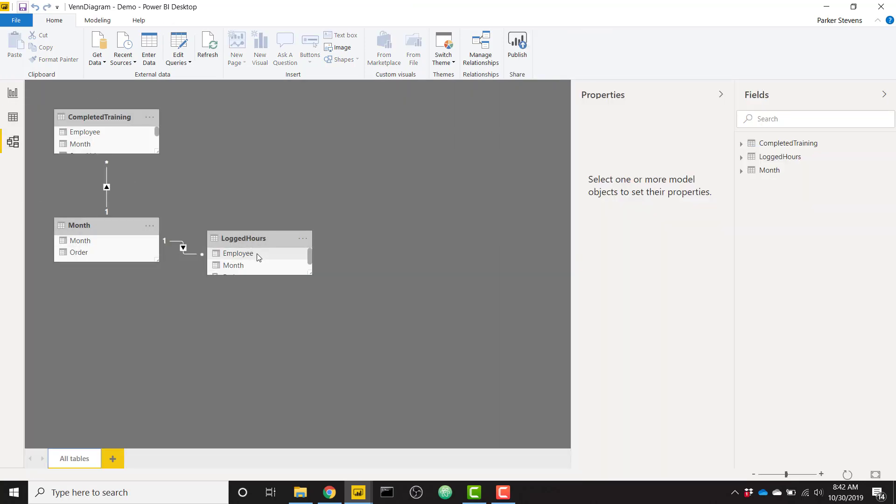
click(13, 92)
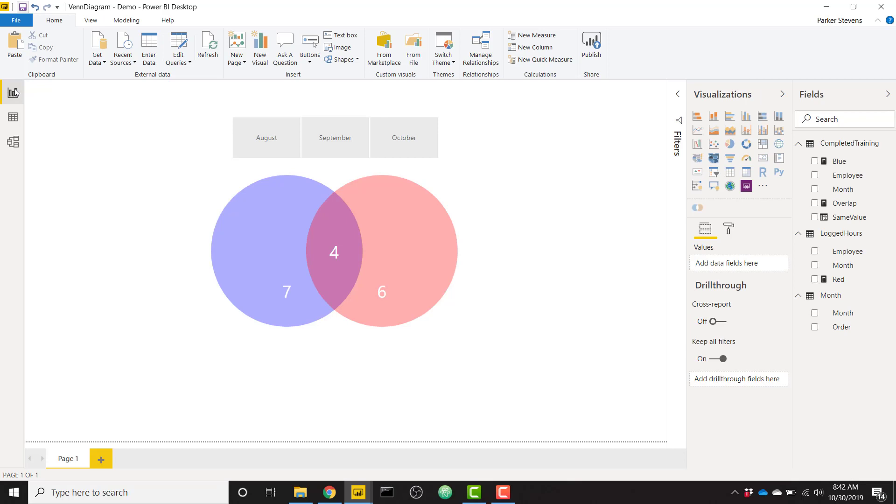
Filter the slicer to August, then add September and October.
click(253, 138)
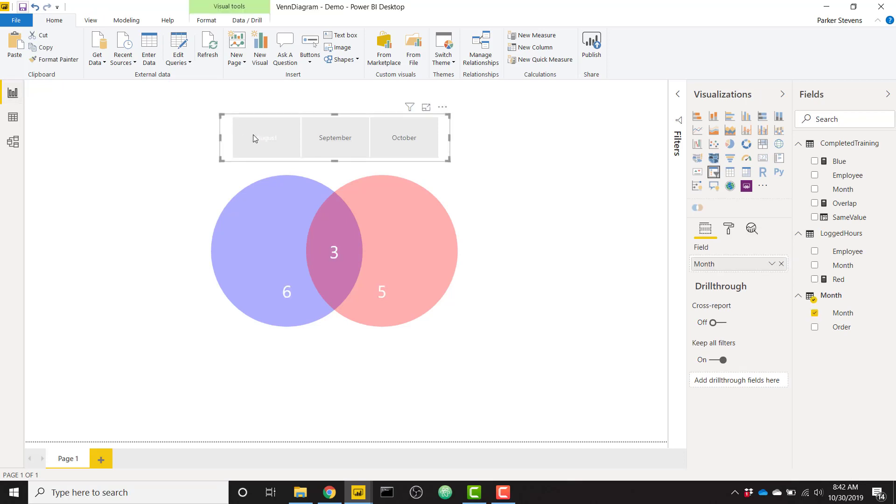
click(253, 135)
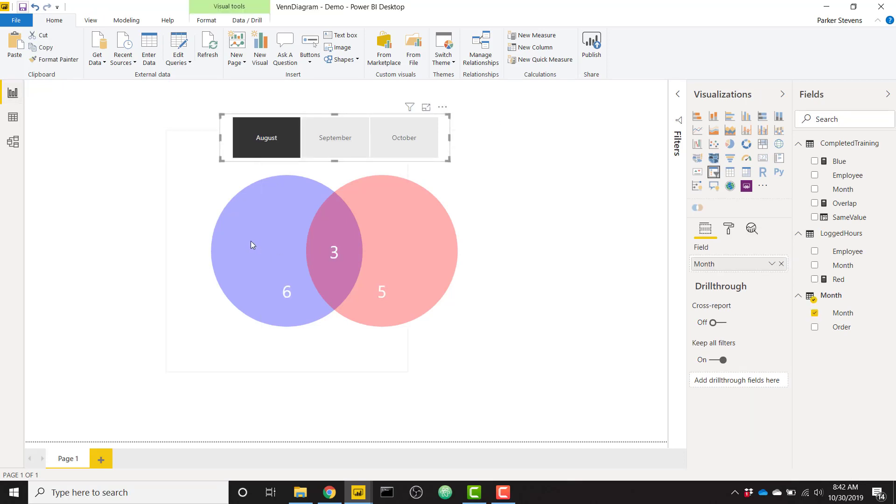
mouse_move(413, 249)
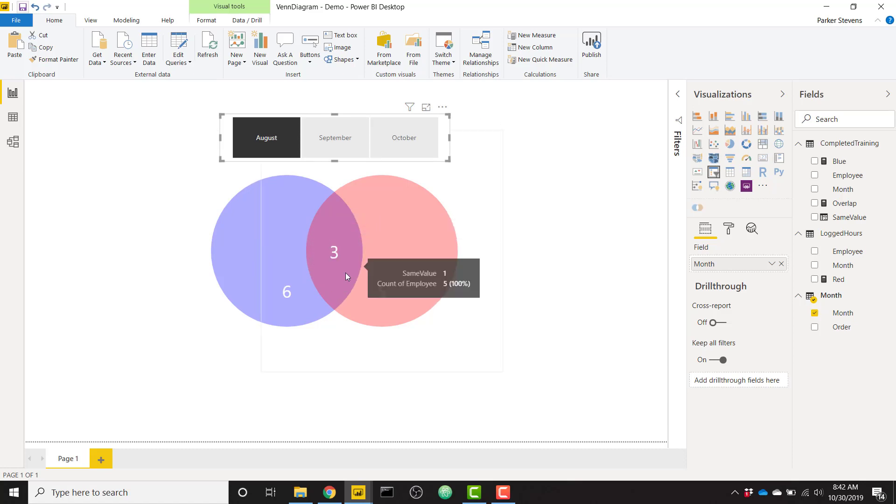
click(349, 141)
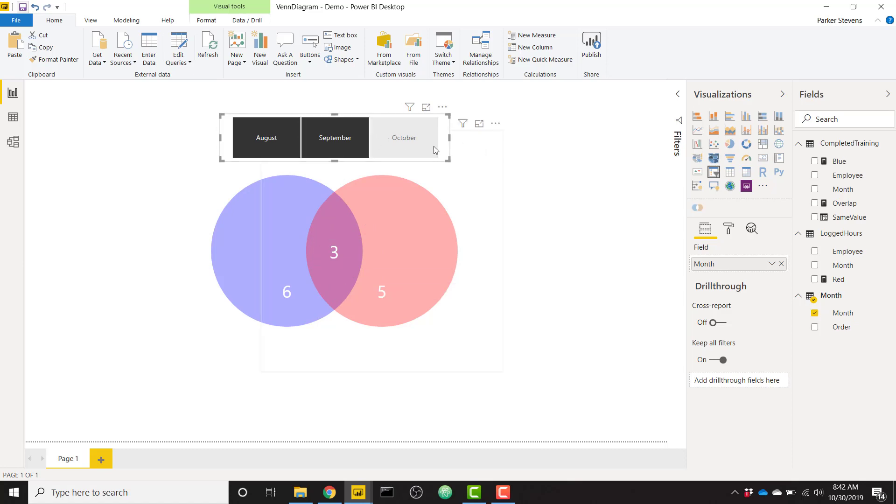
click(405, 139)
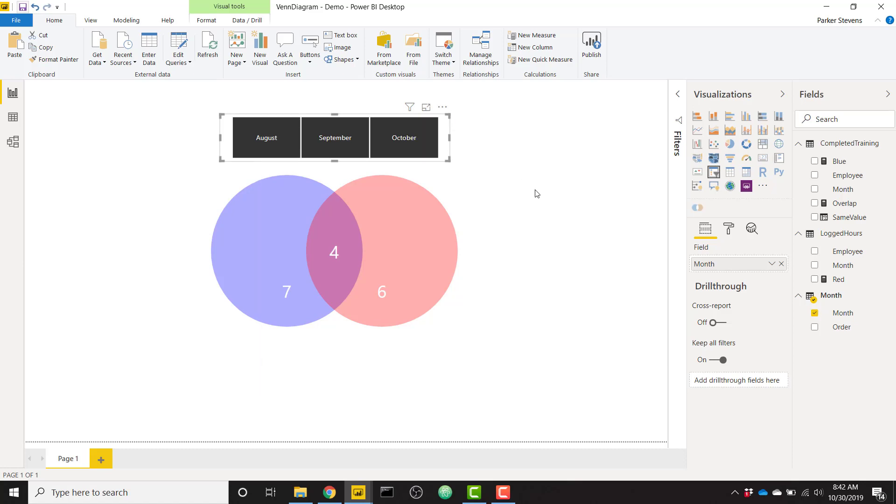